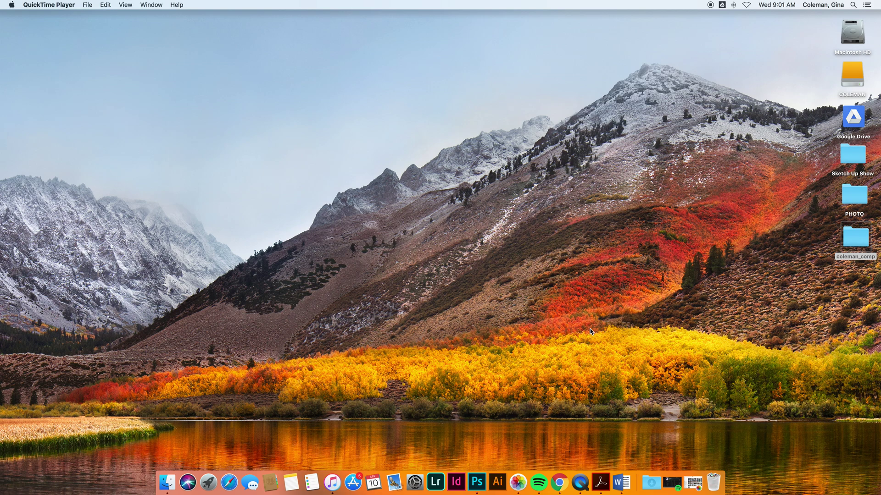
In Chrome, review the Day 39 slide of the Daily Update presentation for the required compositional elements, and close the window.
{"action": "left_click", "coordinate": [559, 486]}
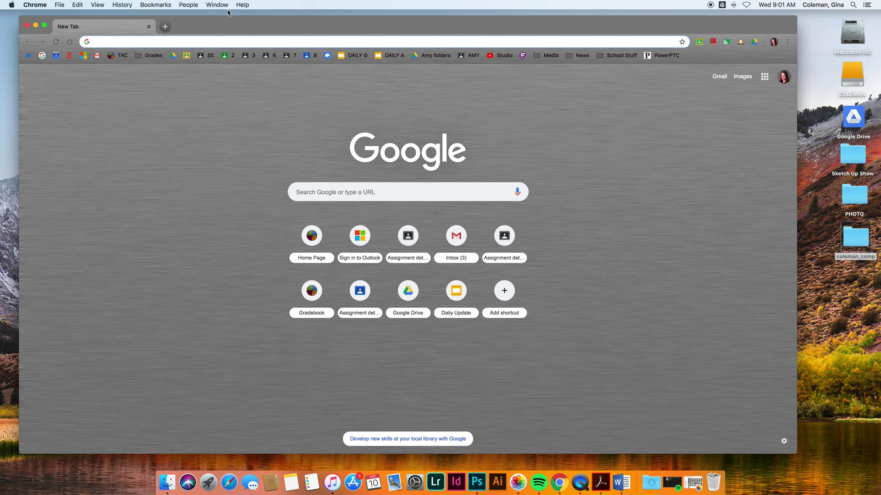
{"action": "left_click", "coordinate": [354, 58]}
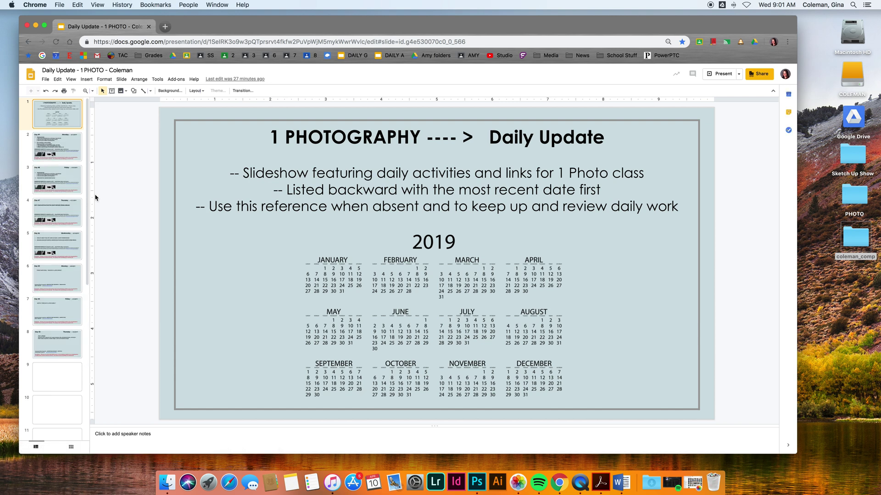
{"action": "scroll", "coordinate": [68, 346], "scroll_direction": "down", "scroll_amount": 5}
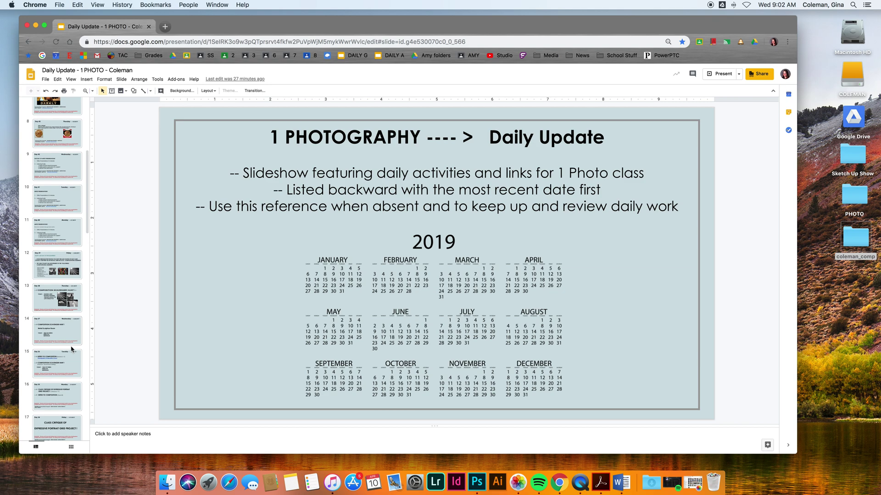
{"action": "left_click", "coordinate": [39, 259]}
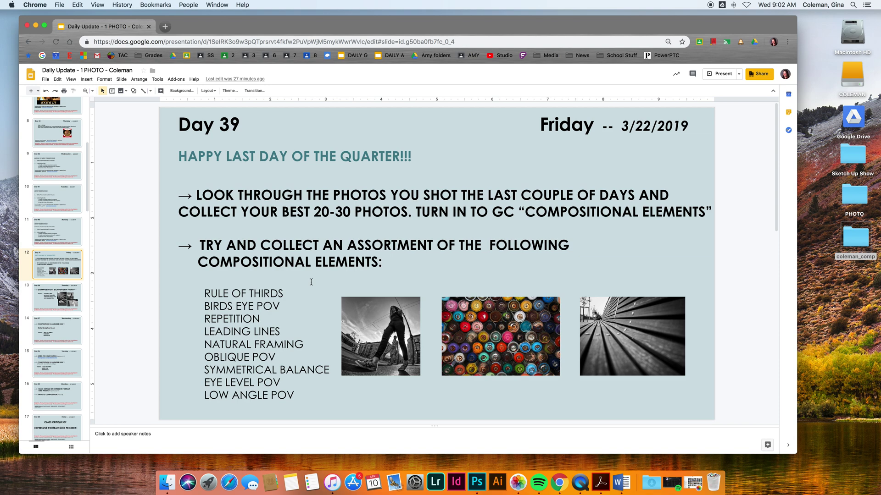
{"action": "left_click", "coordinate": [261, 310]}
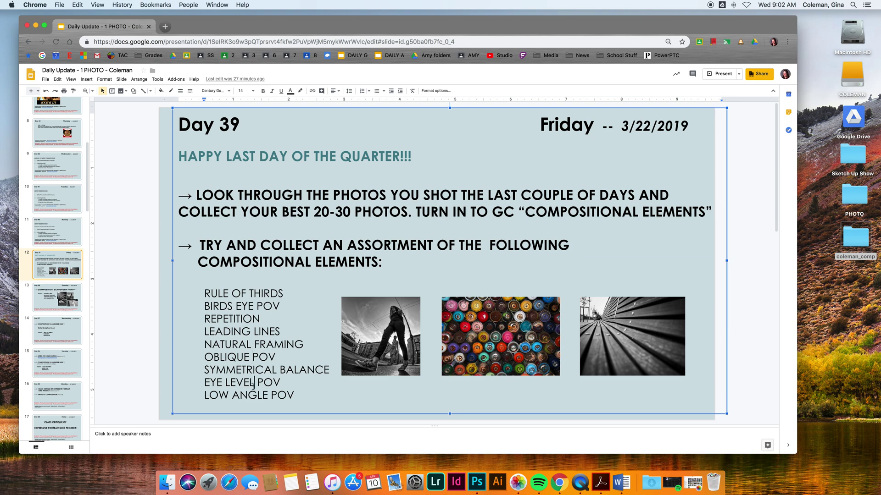
{"action": "left_click", "coordinate": [257, 404]}
{"action": "left_click", "coordinate": [27, 25]}
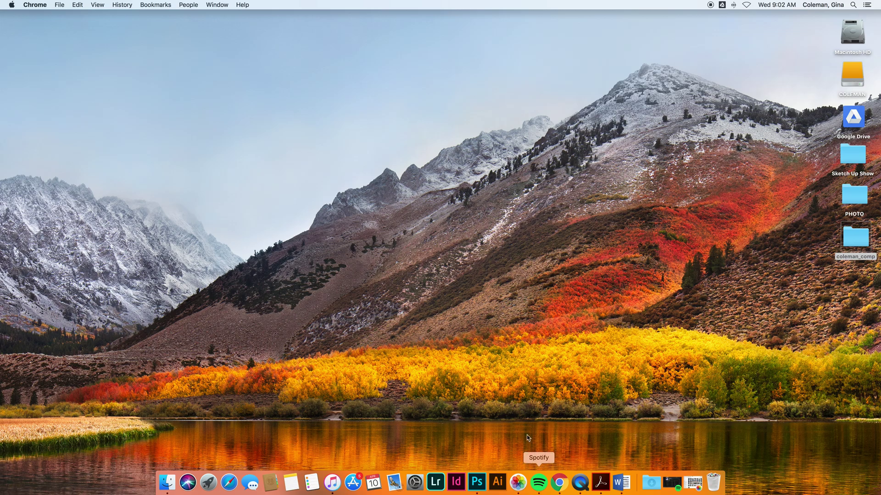
Switch to Photos and select the 28 workshop photos of March 20, from the HDR shot through the gauge on the brick wall.
{"action": "left_click", "coordinate": [526, 483]}
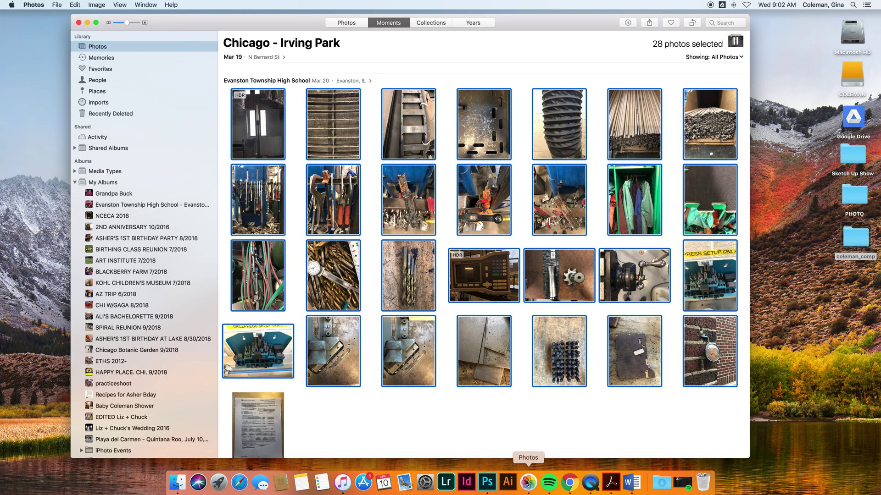
{"action": "left_click_drag", "start_coordinate": [525, 19], "coordinate": [522, 15]}
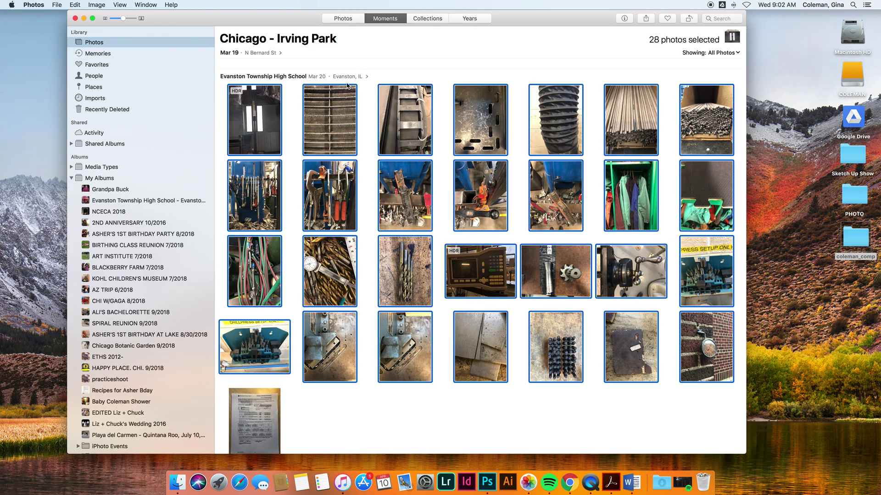
{"action": "left_click", "coordinate": [203, 98]}
{"action": "left_click", "coordinate": [92, 42]}
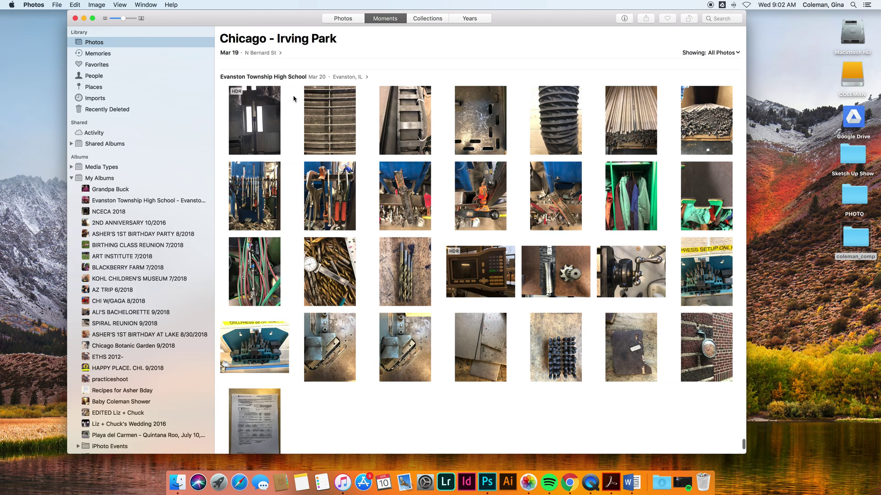
{"action": "left_click", "coordinate": [260, 122]}
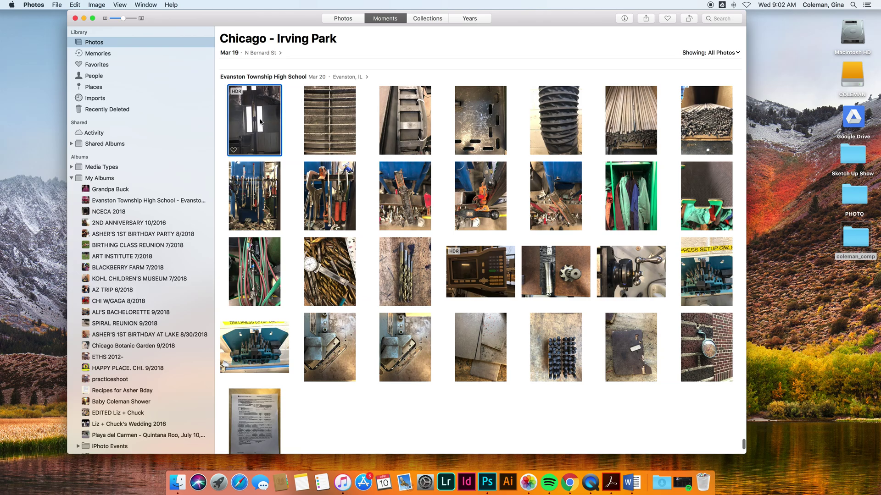
{"action": "left_click", "coordinate": [724, 353], "text": "shift"}
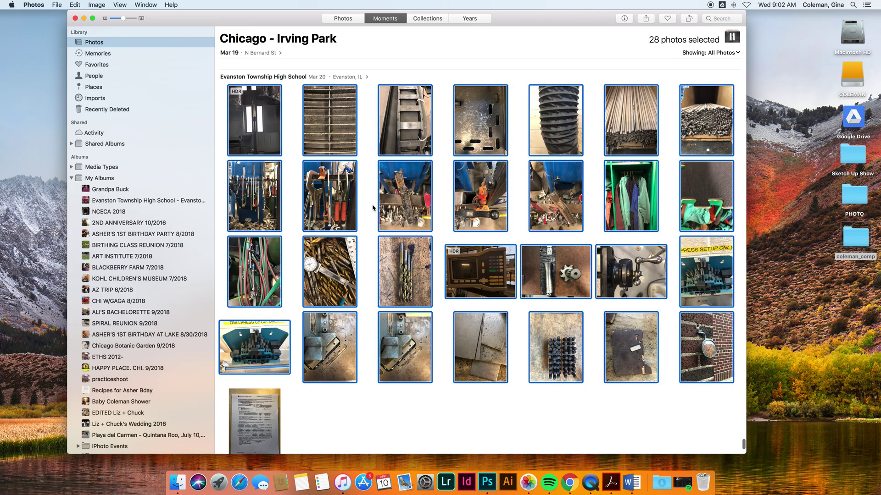
Check the shared title in the info of the selected photos and close the info window.
{"action": "right_click", "coordinate": [410, 200]}
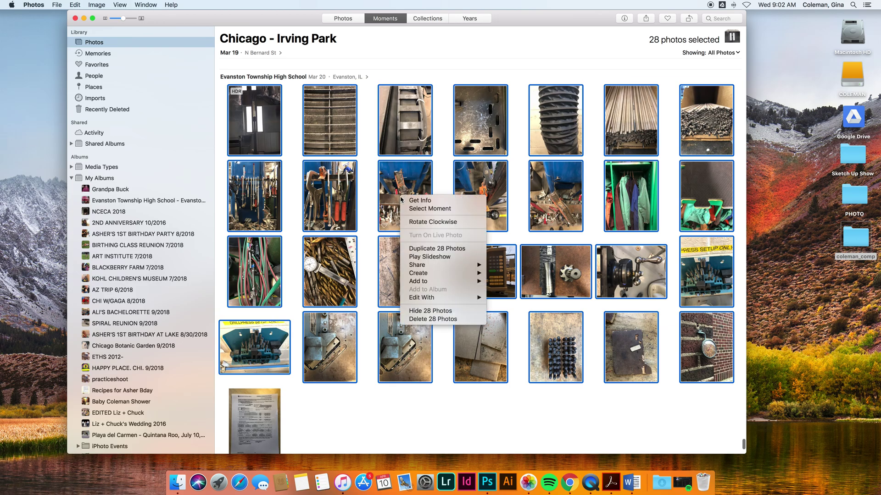
{"action": "left_click", "coordinate": [412, 207]}
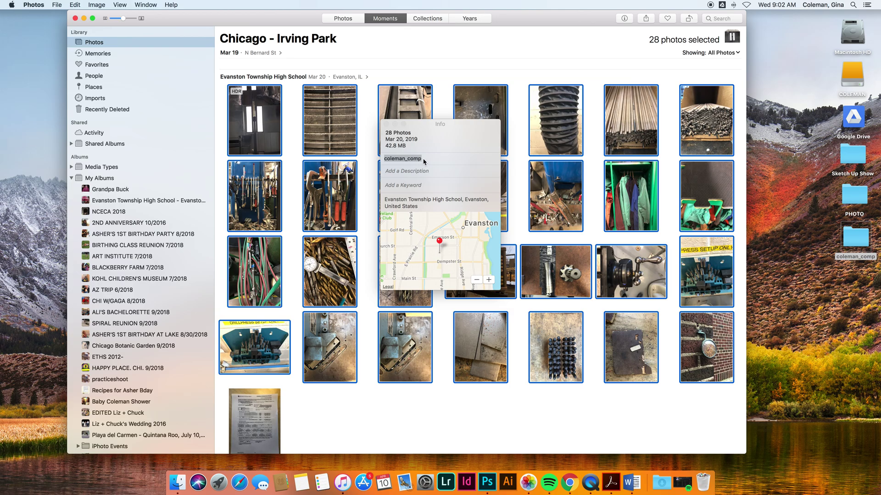
{"action": "left_click", "coordinate": [386, 124]}
Start exporting the 28 selected photos and bring up the destination chooser at the coleman_comp folder.
{"action": "left_click", "coordinate": [57, 5]}
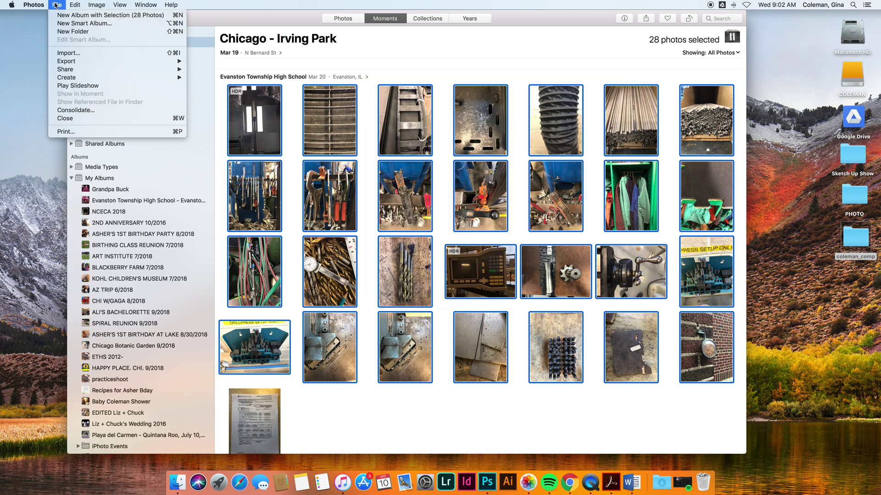
{"action": "mouse_move", "coordinate": [69, 61]}
{"action": "left_click", "coordinate": [242, 61]}
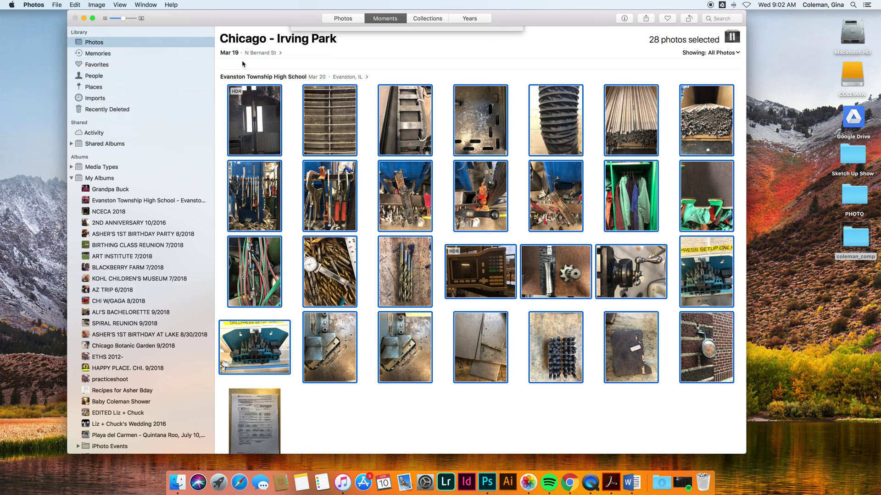
{"action": "left_click", "coordinate": [479, 137]}
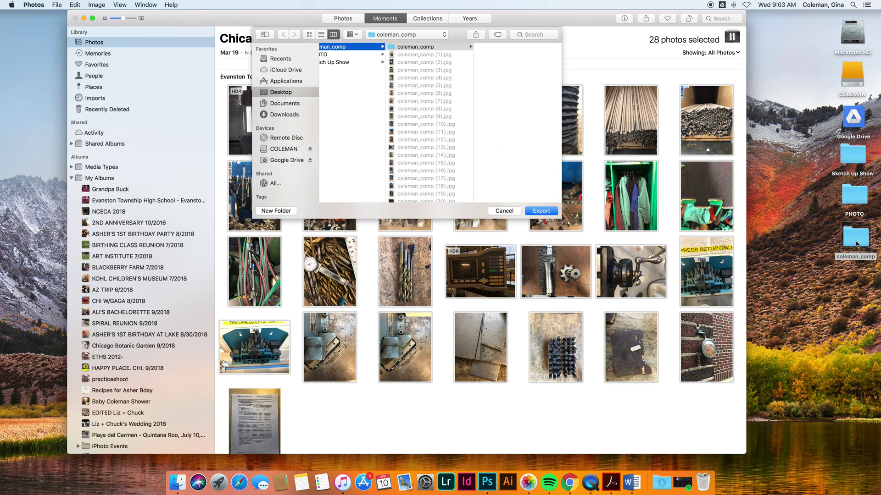
{"action": "left_click", "coordinate": [276, 211]}
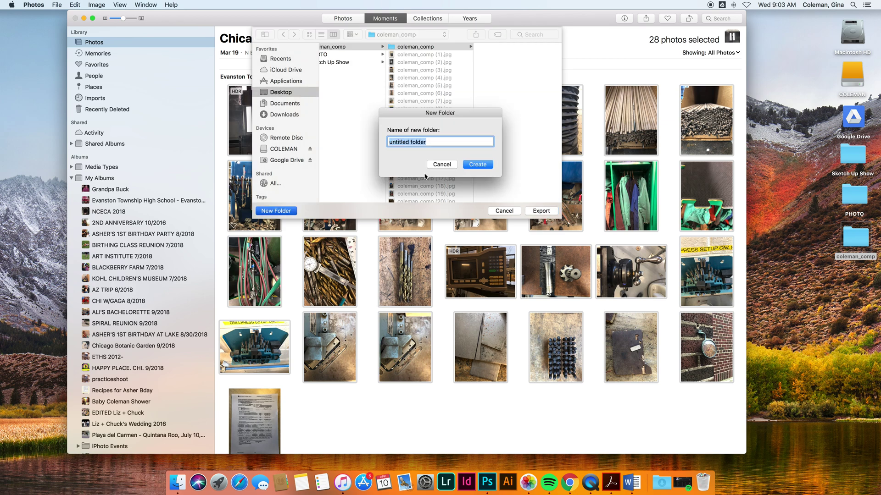
{"action": "type", "text": "coleman_comp"}
{"action": "left_click", "coordinate": [445, 165]}
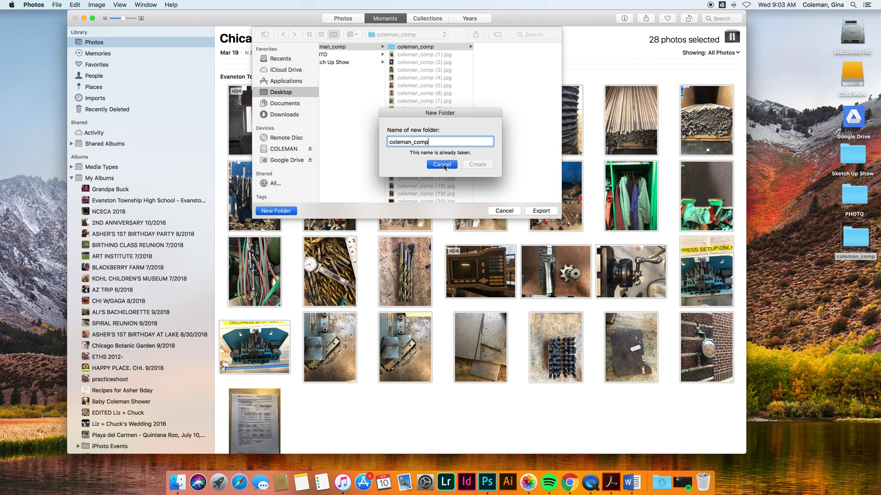
Export the photos into the coleman_comp folder on the desktop and open that folder in Finder.
{"action": "left_click", "coordinate": [542, 211]}
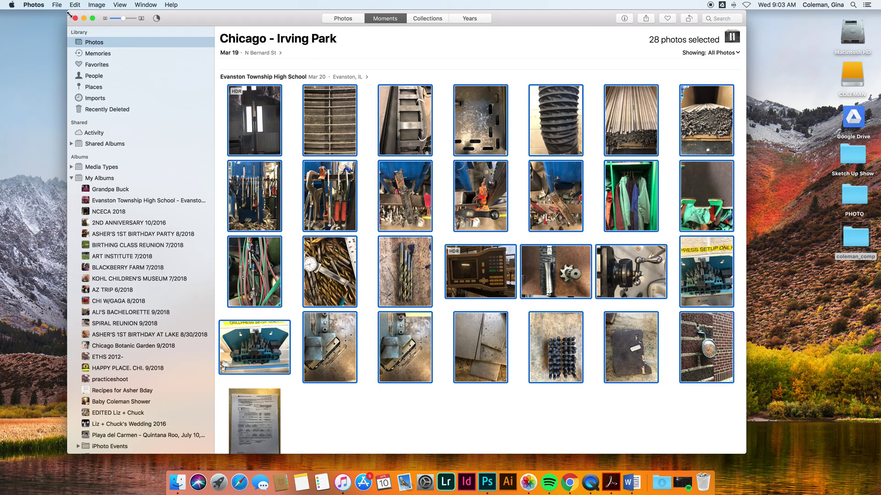
{"action": "left_click", "coordinate": [84, 18]}
{"action": "double_click", "coordinate": [850, 239]}
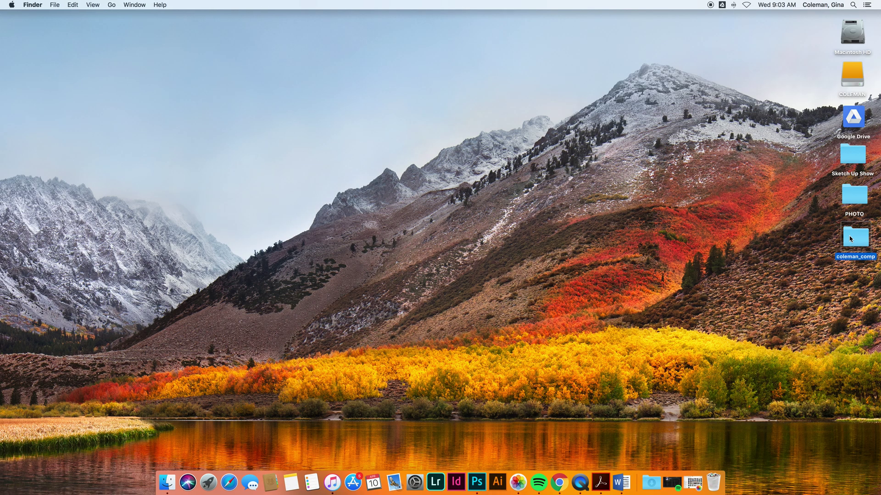
{"action": "left_click_drag", "start_coordinate": [315, 32], "coordinate": [158, 19]}
Preview a range of the exported photos in the coleman_comp folder, from the first file to the last.
{"action": "left_click", "coordinate": [137, 55]}
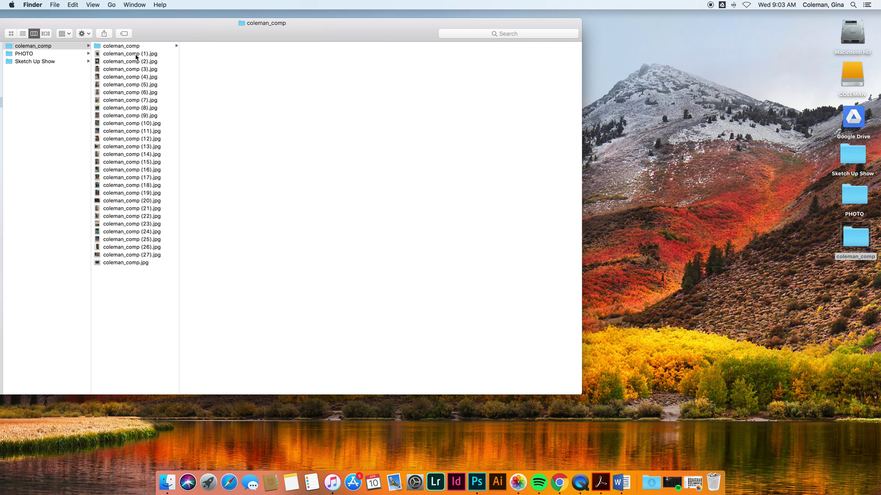
{"action": "left_click", "coordinate": [137, 61]}
{"action": "left_click", "coordinate": [138, 70]}
{"action": "left_click", "coordinate": [138, 77]}
{"action": "left_click", "coordinate": [138, 92]}
{"action": "left_click", "coordinate": [138, 100]}
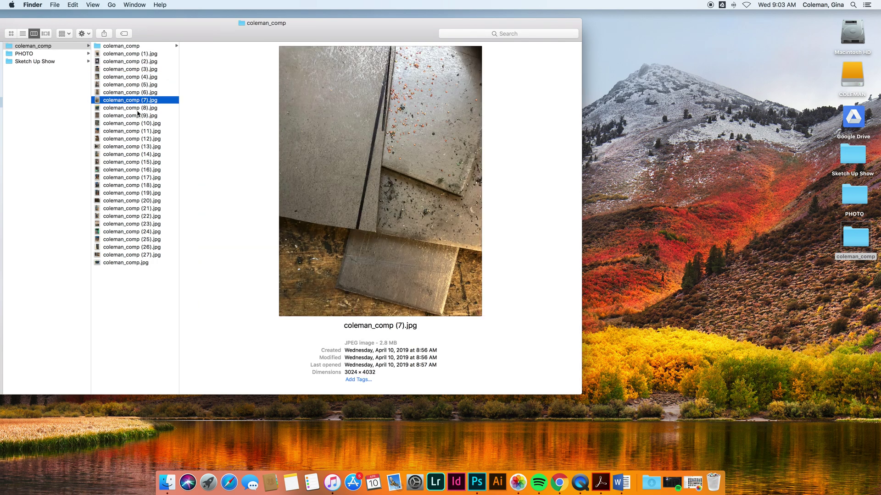
{"action": "left_click", "coordinate": [138, 115]}
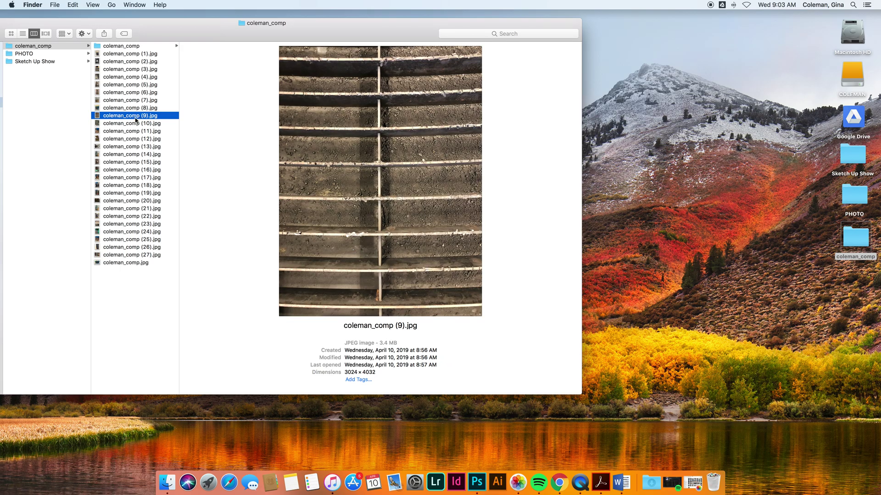
{"action": "left_click", "coordinate": [130, 131]}
{"action": "left_click", "coordinate": [131, 154]}
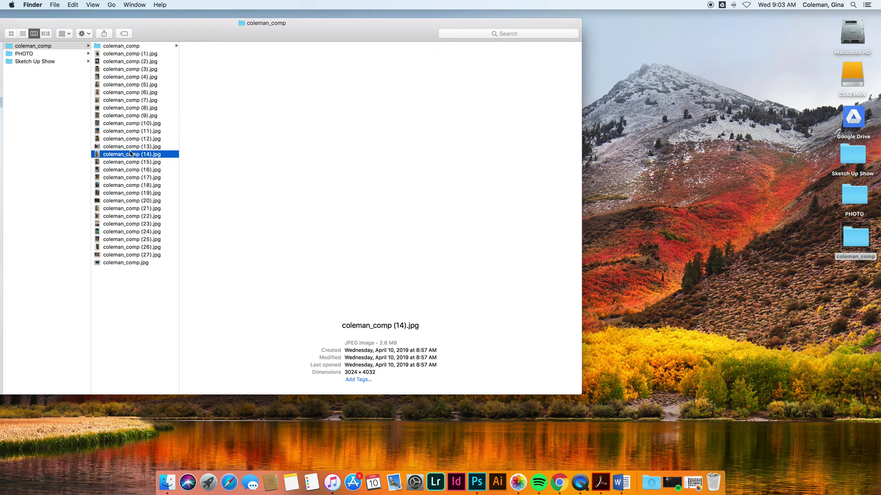
{"action": "left_click", "coordinate": [138, 187]}
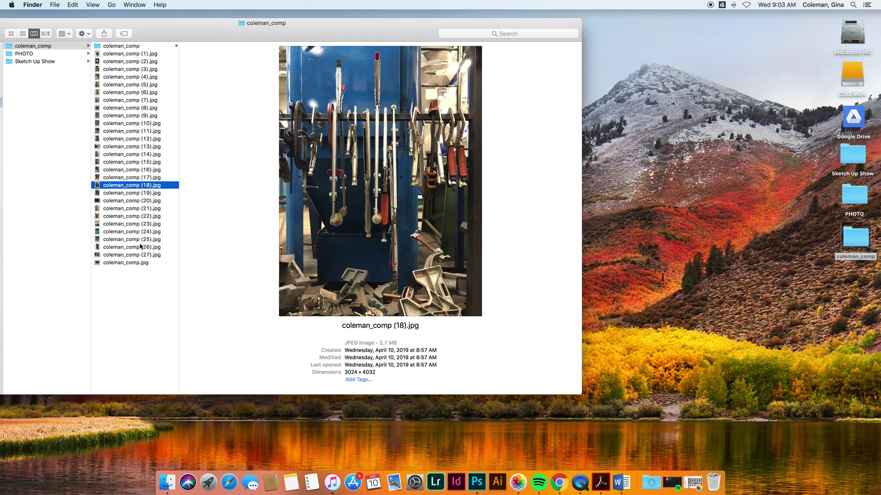
{"action": "left_click", "coordinate": [141, 263]}
Look back through the photos from the end of the list and open coleman_comp (21).jpg in Photoshop.
{"action": "key", "text": "Up"}
{"action": "key", "text": "Up"}
{"action": "key", "text": "Up"}
{"action": "key", "text": "Up"}
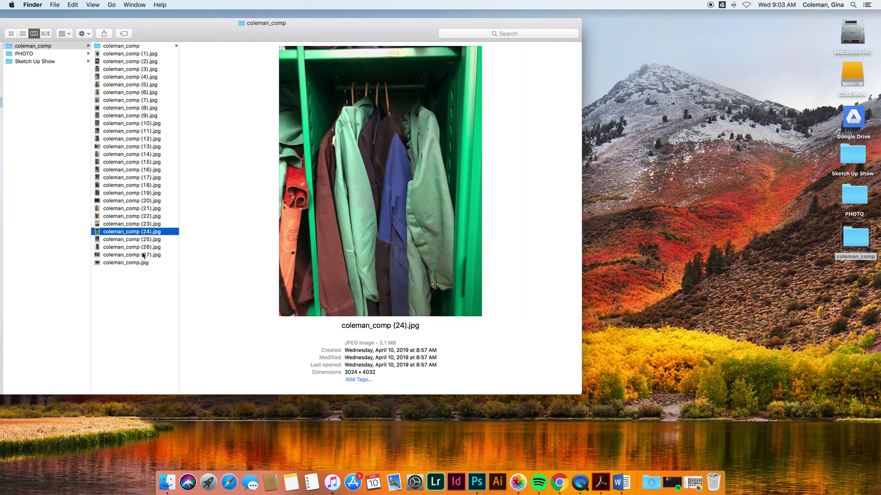
{"action": "key", "text": "Up"}
{"action": "key", "text": "Up"}
{"action": "key", "text": "Up"}
{"action": "key", "text": "Up"}
{"action": "key", "text": "Down"}
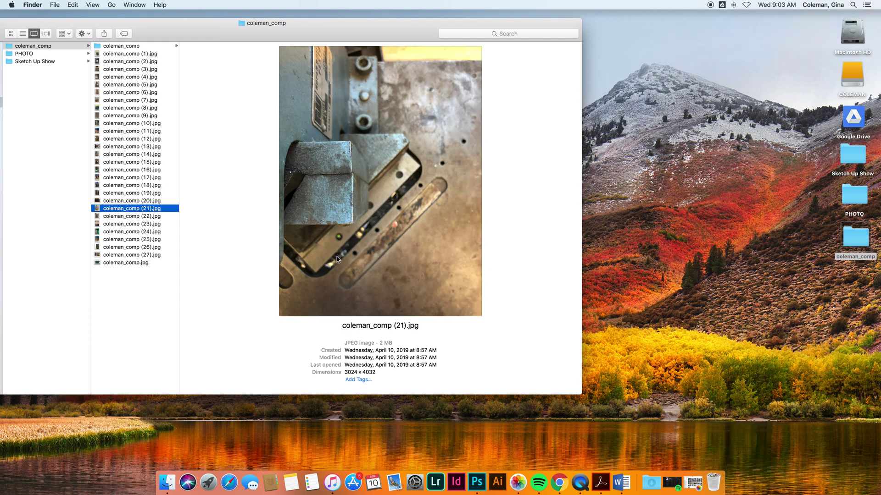
{"action": "left_click_drag", "start_coordinate": [122, 210], "coordinate": [477, 482]}
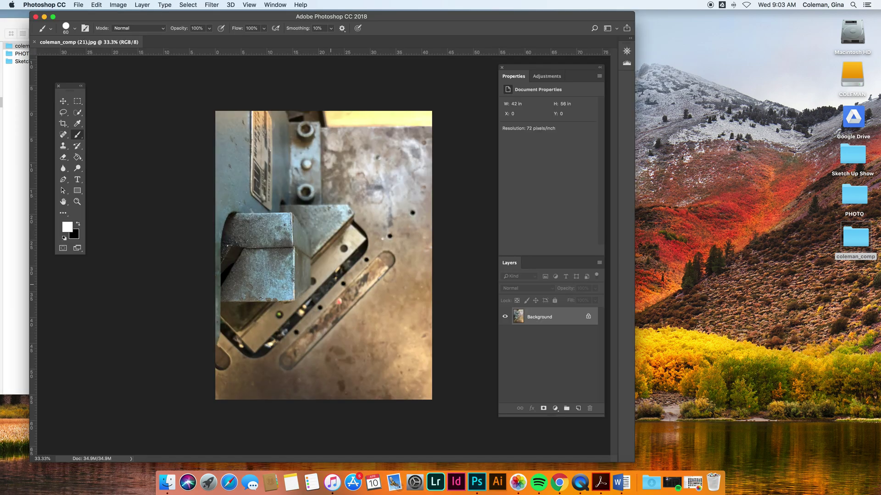
Return to the coleman_comp folder, preview the photos above number 21, and open coleman_comp (15).jpg in Photoshop.
{"action": "left_click", "coordinate": [17, 90]}
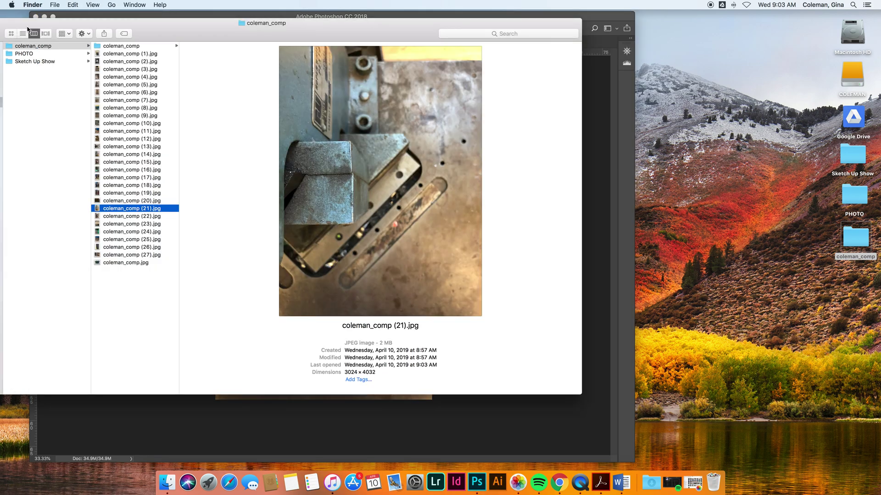
{"action": "left_click", "coordinate": [122, 202]}
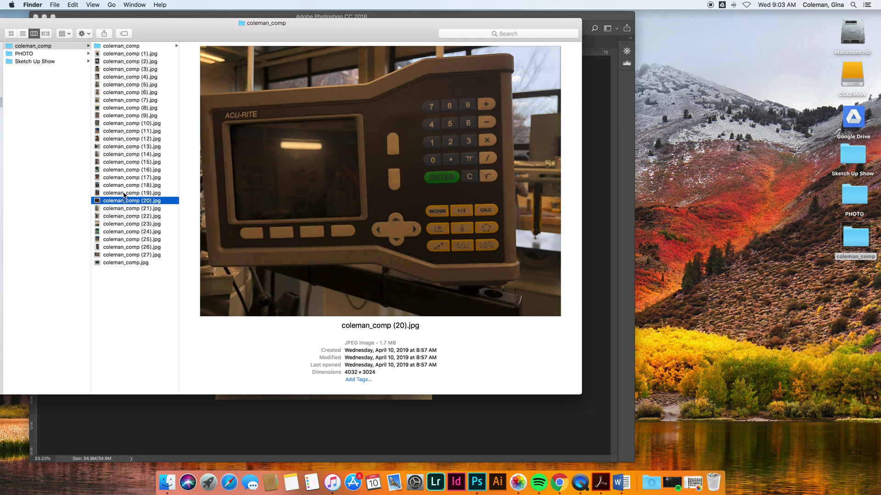
{"action": "left_click", "coordinate": [124, 194]}
{"action": "left_click", "coordinate": [125, 186]}
{"action": "left_click", "coordinate": [129, 179]}
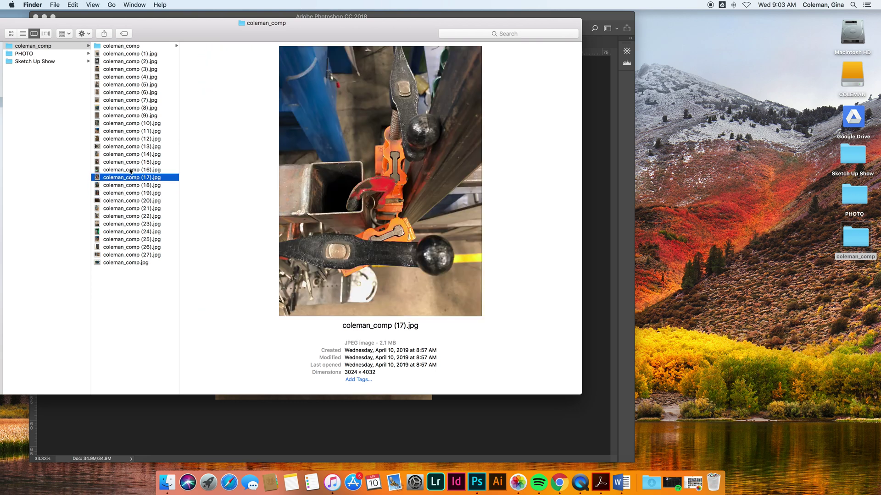
{"action": "left_click", "coordinate": [131, 171]}
{"action": "left_click", "coordinate": [131, 163]}
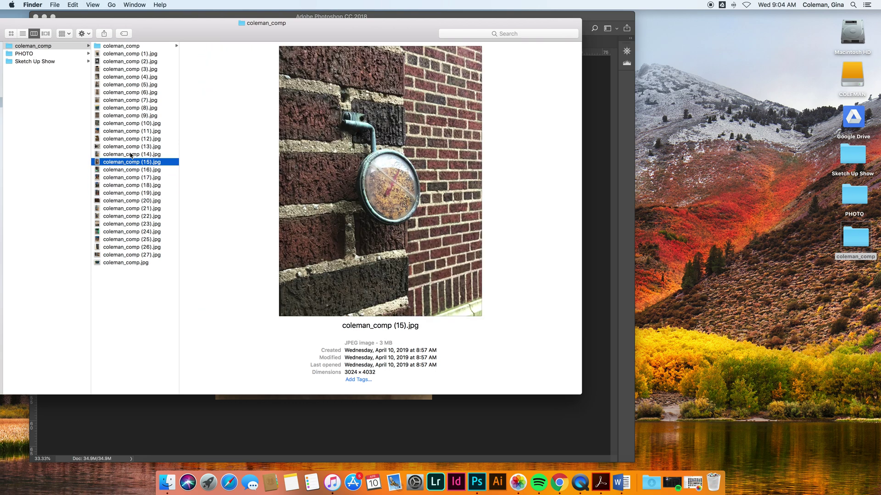
{"action": "left_click_drag", "start_coordinate": [117, 163], "coordinate": [479, 480]}
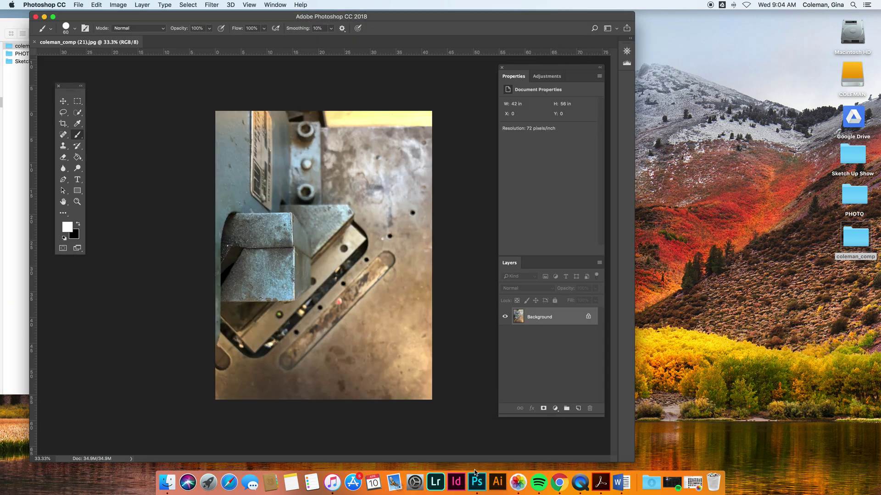
Return to the coleman_comp folder, preview the photos from number 14 up to number 5, and open coleman_comp (5).jpg in Photoshop.
{"action": "left_click", "coordinate": [16, 33]}
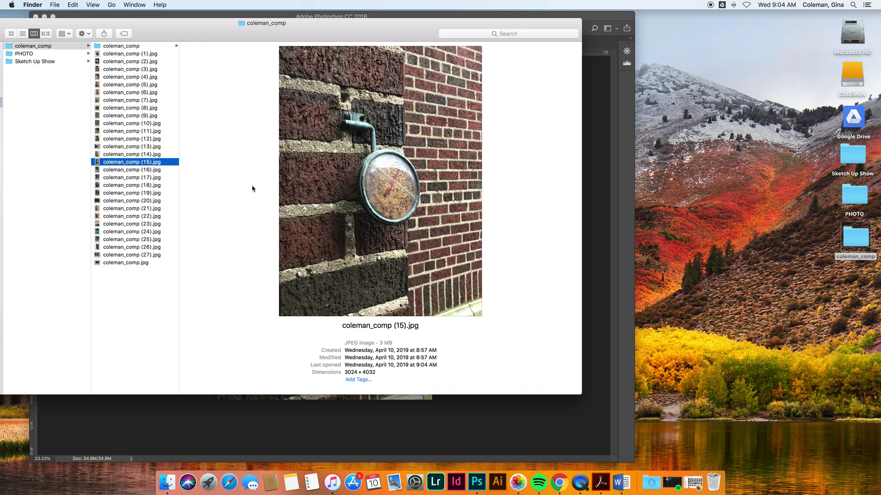
{"action": "left_click", "coordinate": [146, 155]}
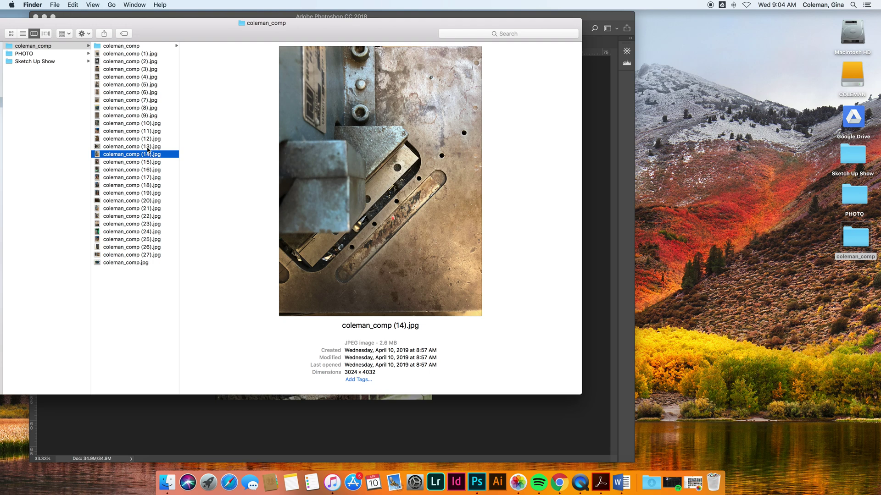
{"action": "left_click", "coordinate": [148, 147]}
{"action": "left_click", "coordinate": [148, 139]}
{"action": "left_click", "coordinate": [148, 133]}
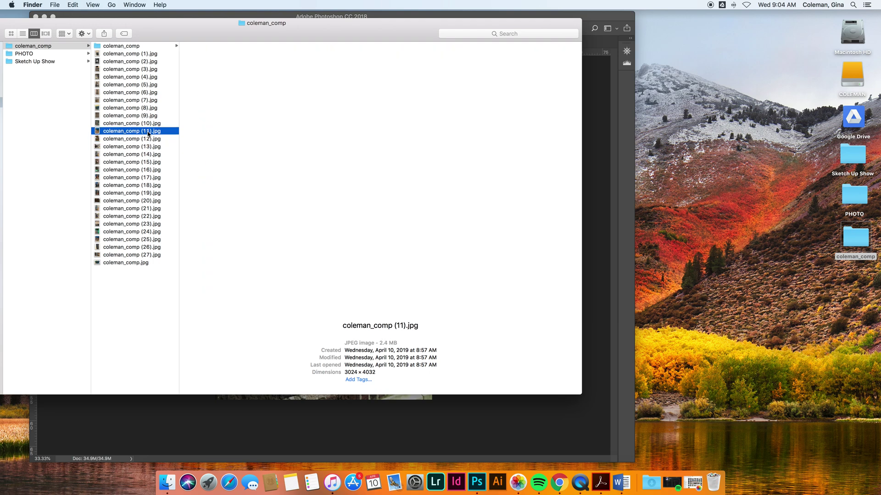
{"action": "left_click", "coordinate": [147, 124]}
{"action": "left_click", "coordinate": [144, 116]}
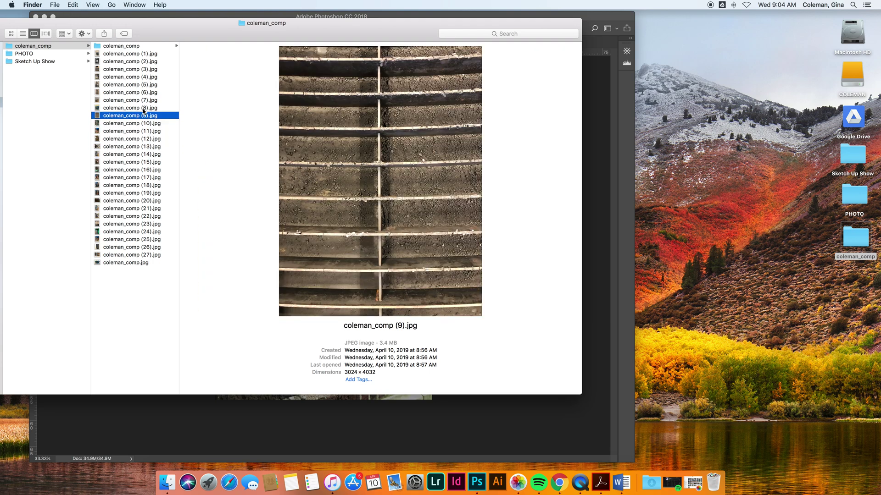
{"action": "left_click", "coordinate": [143, 109]}
{"action": "left_click", "coordinate": [142, 101]}
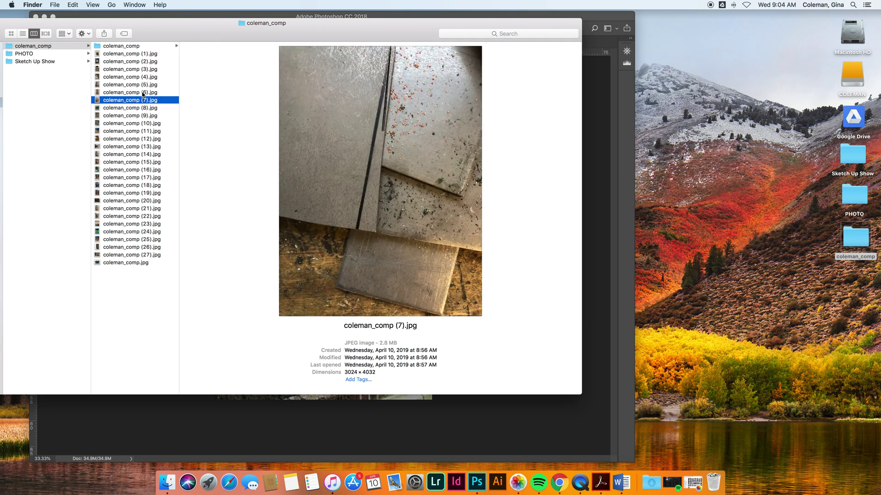
{"action": "left_click", "coordinate": [142, 93]}
{"action": "left_click", "coordinate": [142, 87]}
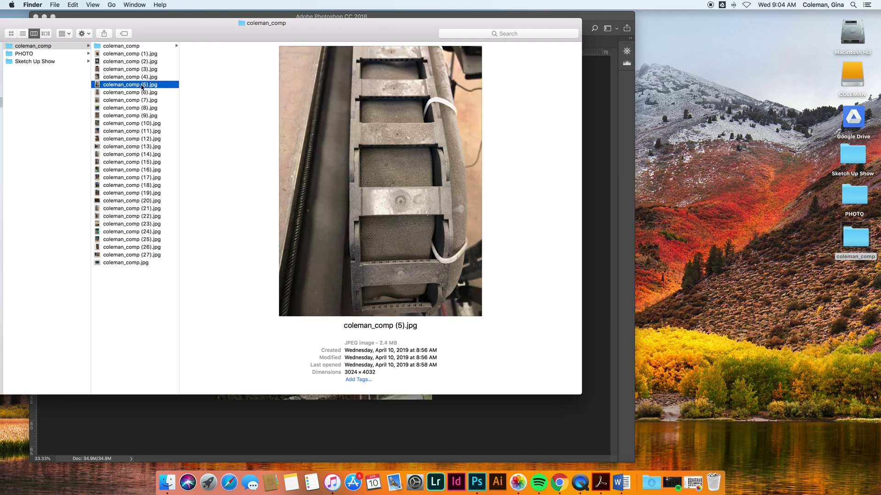
{"action": "left_click_drag", "start_coordinate": [132, 87], "coordinate": [476, 482]}
Go back to the coleman_comp folder, preview photos 4 to 2, and open coleman_comp (3).jpg in Photoshop.
{"action": "left_click", "coordinate": [9, 45]}
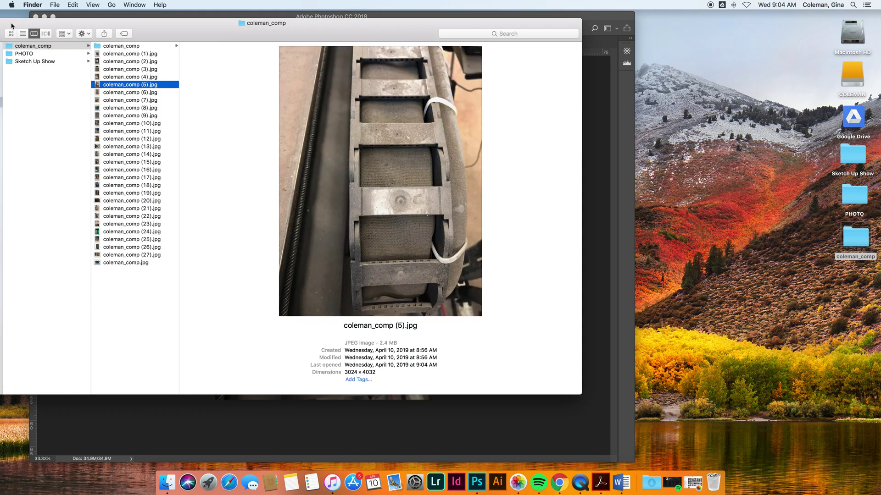
{"action": "left_click", "coordinate": [115, 77]}
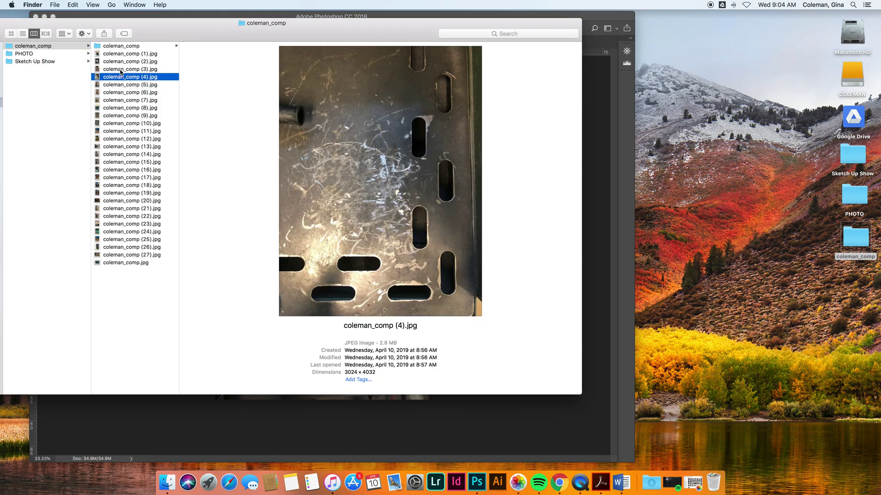
{"action": "left_click", "coordinate": [124, 70]}
{"action": "left_click", "coordinate": [133, 62]}
{"action": "left_click", "coordinate": [134, 70]}
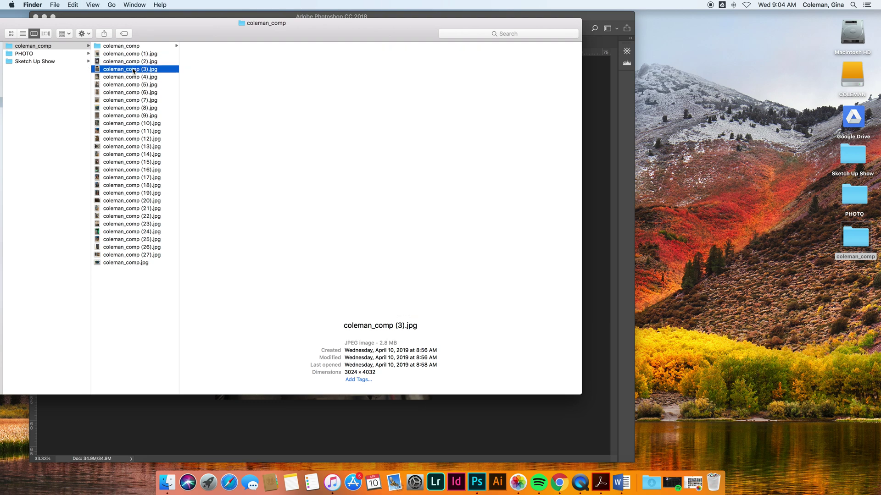
{"action": "left_click_drag", "start_coordinate": [134, 71], "coordinate": [476, 482]}
Return to the coleman_comp folder, preview photos 2 and 1, and open coleman_comp (1).jpg in Photoshop.
{"action": "left_click", "coordinate": [19, 24]}
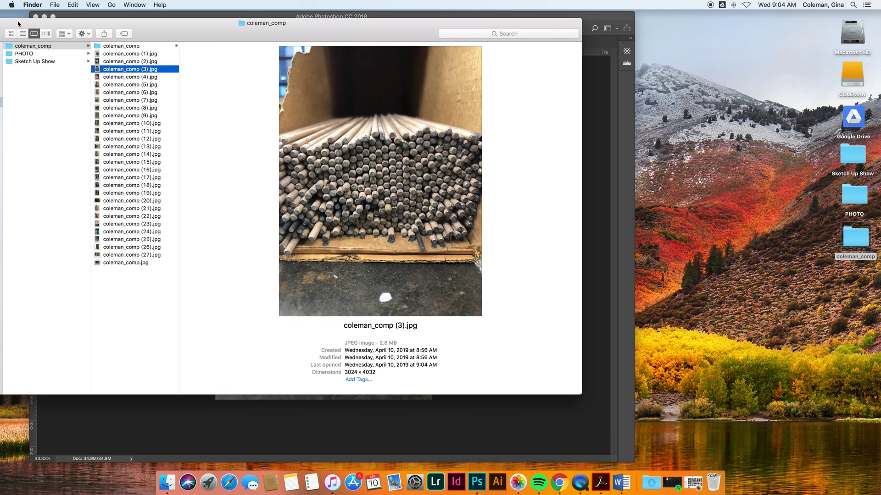
{"action": "left_click", "coordinate": [126, 63]}
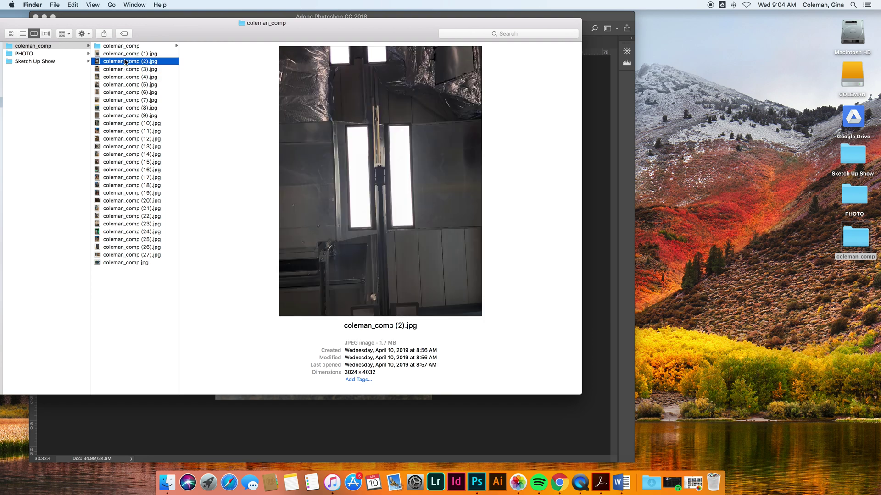
{"action": "left_click", "coordinate": [140, 54]}
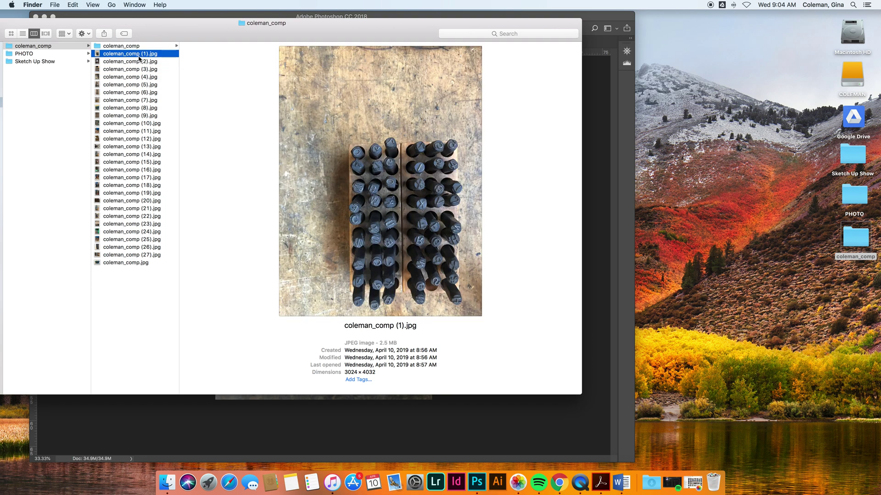
{"action": "left_click_drag", "start_coordinate": [134, 55], "coordinate": [477, 481]}
Clear the Finder window out of view, reposition the Photoshop window, and enlarge it to cover most of the desktop.
{"action": "left_click_drag", "start_coordinate": [394, 18], "coordinate": [573, 22]}
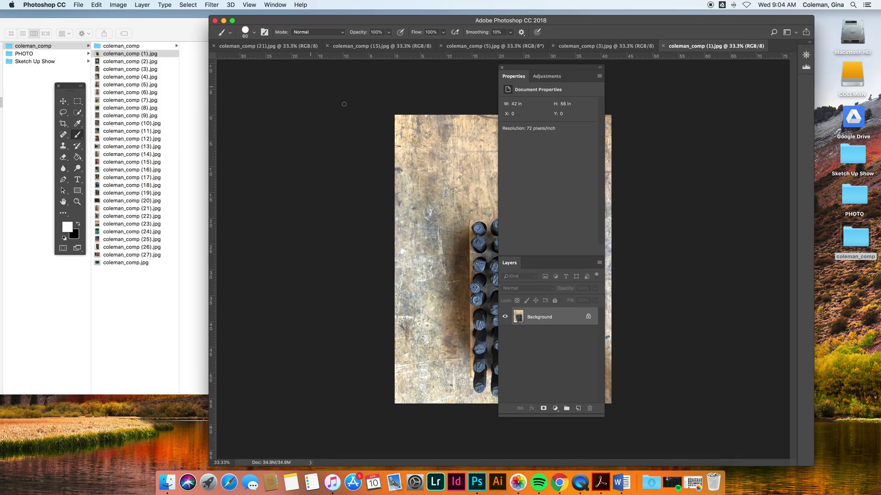
{"action": "left_click_drag", "start_coordinate": [410, 23], "coordinate": [272, 19]}
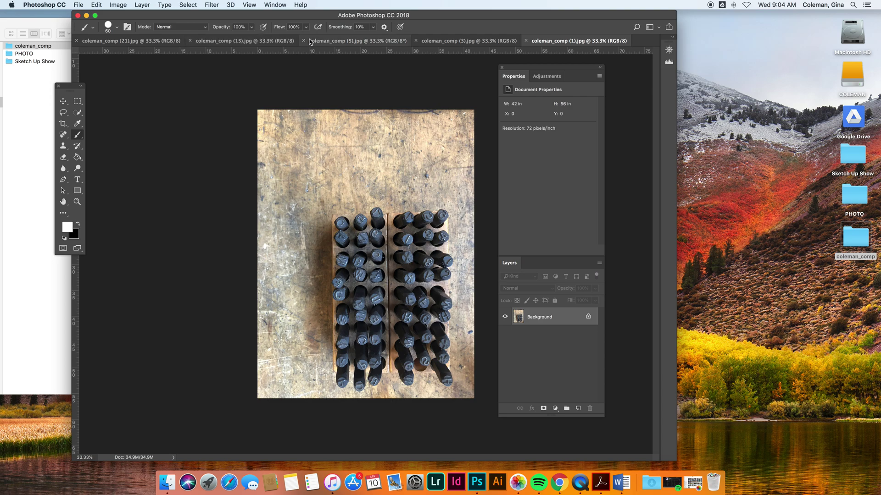
{"action": "left_click_drag", "start_coordinate": [45, 31], "coordinate": [98, 16]}
{"action": "left_click", "coordinate": [86, 18]}
{"action": "left_click", "coordinate": [188, 18]}
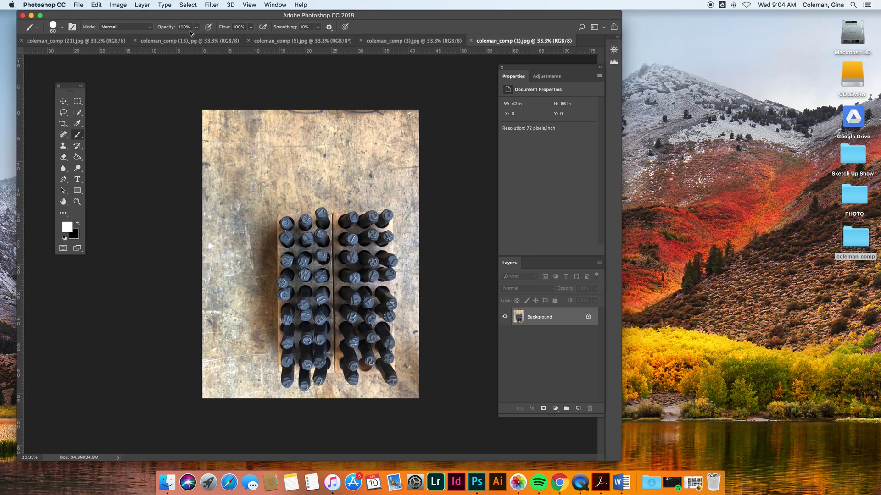
{"action": "left_click_drag", "start_coordinate": [620, 461], "coordinate": [823, 468]}
Arrange the floating panels around the photo, with Properties and Layers on one side and Tools on the other.
{"action": "left_click_drag", "start_coordinate": [546, 68], "coordinate": [668, 64]}
{"action": "left_click_drag", "start_coordinate": [71, 89], "coordinate": [207, 126]}
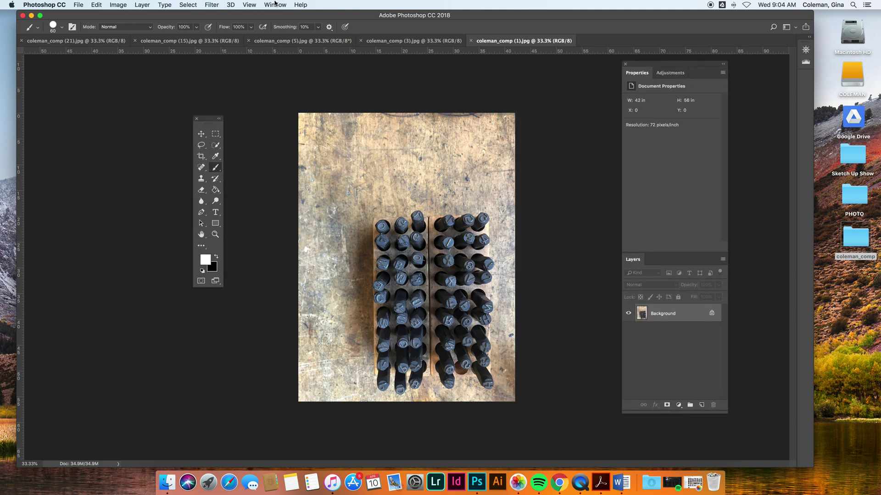
{"action": "left_click", "coordinate": [275, 5]}
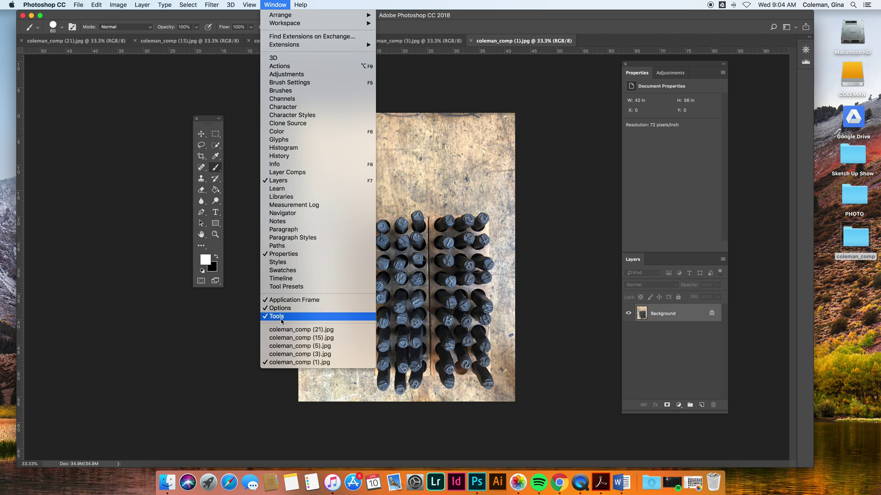
{"action": "left_click", "coordinate": [218, 341]}
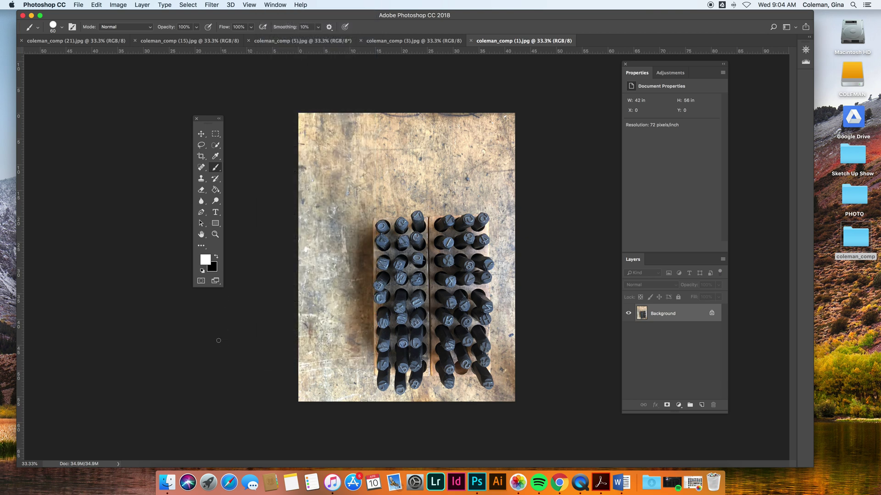
Detach the Layers panel from Properties, enlarge it, and place it over the lower part of Properties.
{"action": "left_click_drag", "start_coordinate": [633, 260], "coordinate": [584, 208]}
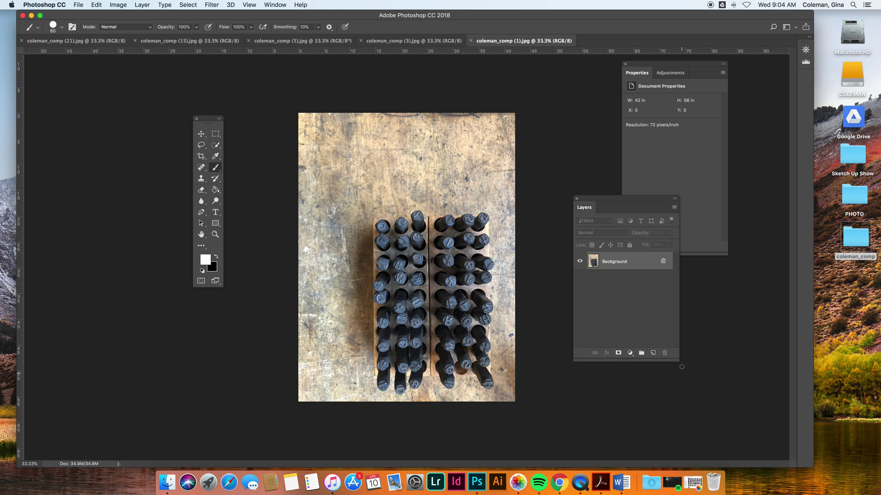
{"action": "left_click_drag", "start_coordinate": [676, 360], "coordinate": [733, 418]}
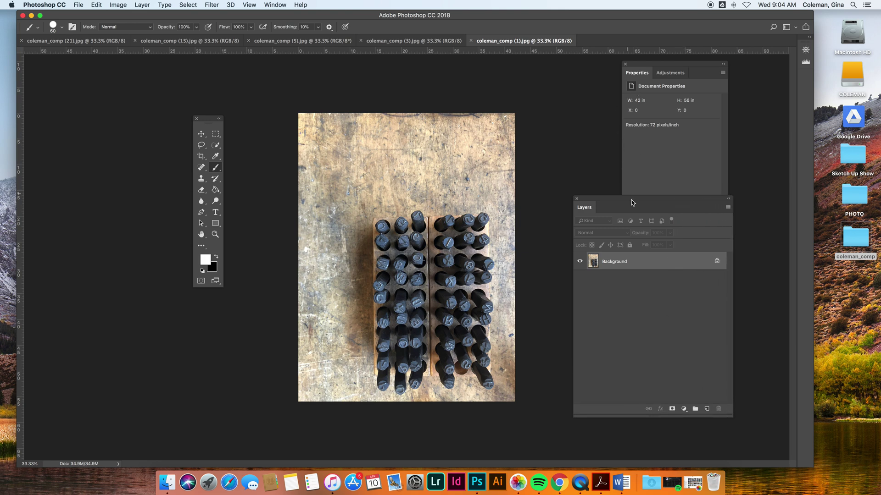
{"action": "left_click_drag", "start_coordinate": [632, 202], "coordinate": [627, 222]}
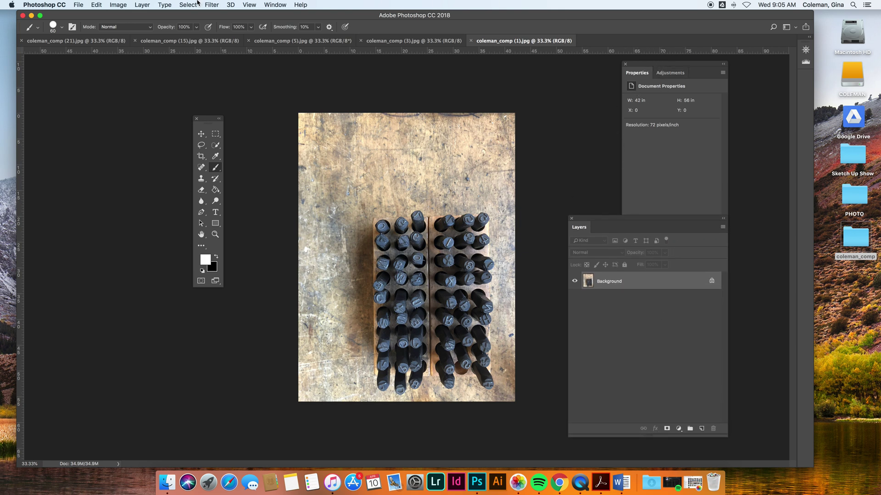
Show the History panel, place it beside Properties, and move the Tools panel closer to the photo.
{"action": "left_click", "coordinate": [275, 4]}
{"action": "left_click", "coordinate": [293, 151]}
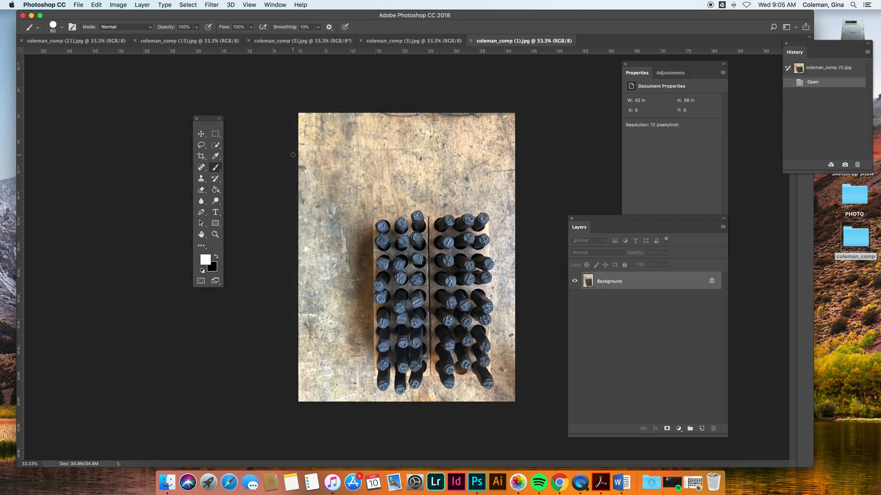
{"action": "left_click_drag", "start_coordinate": [822, 46], "coordinate": [768, 68]}
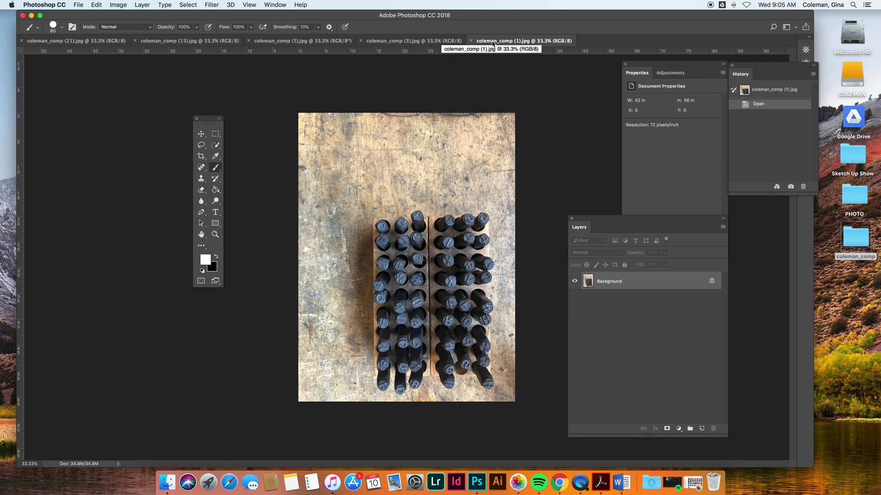
{"action": "left_click_drag", "start_coordinate": [213, 124], "coordinate": [248, 170]}
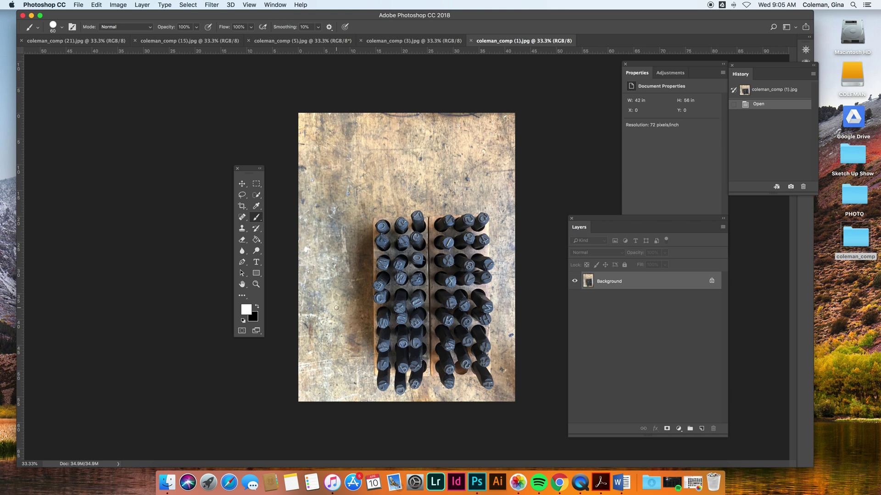
Duplicate the Background layer of coleman_comp (1).jpg, keeping the default copy name.
{"action": "right_click", "coordinate": [624, 282]}
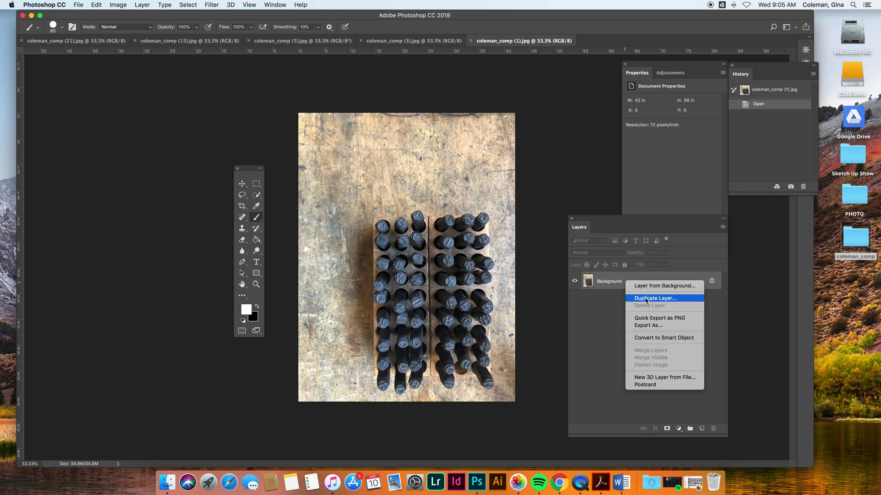
{"action": "left_click", "coordinate": [645, 298]}
{"action": "left_click", "coordinate": [518, 202]}
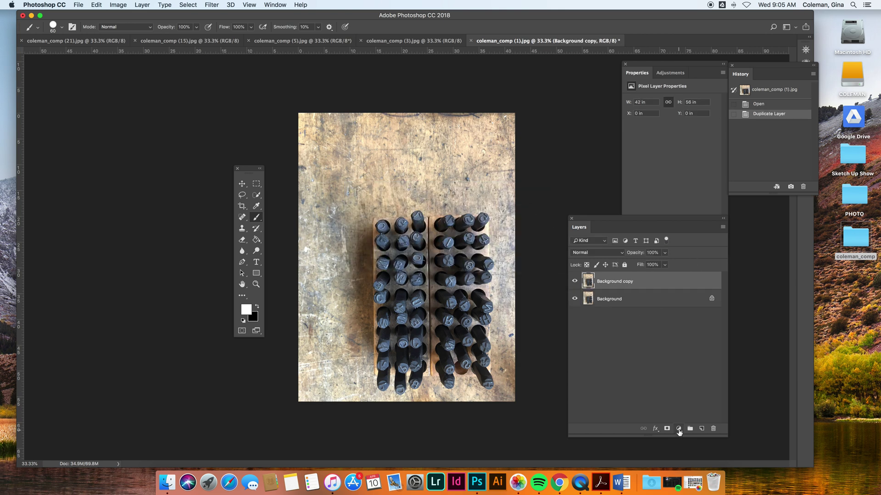
Add a Black & White adjustment layer above Background copy, toggle its visibility to compare, and leave it hidden.
{"action": "left_click", "coordinate": [679, 429]}
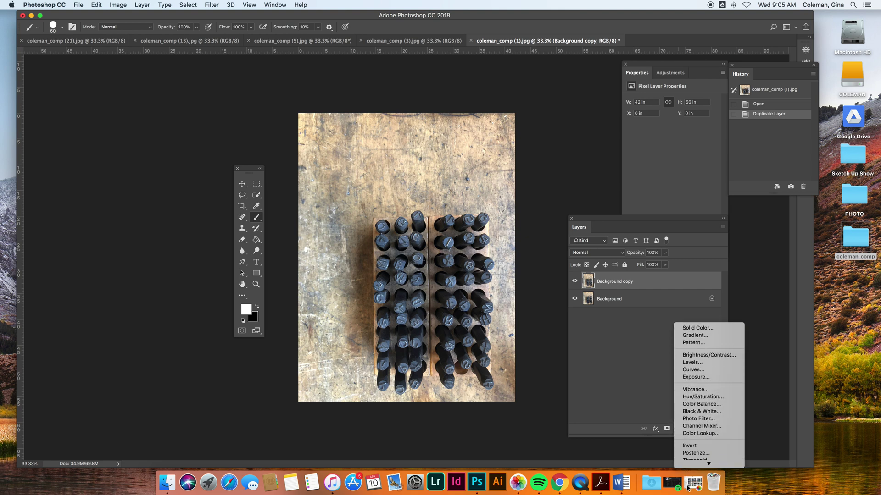
{"action": "left_click", "coordinate": [700, 401]}
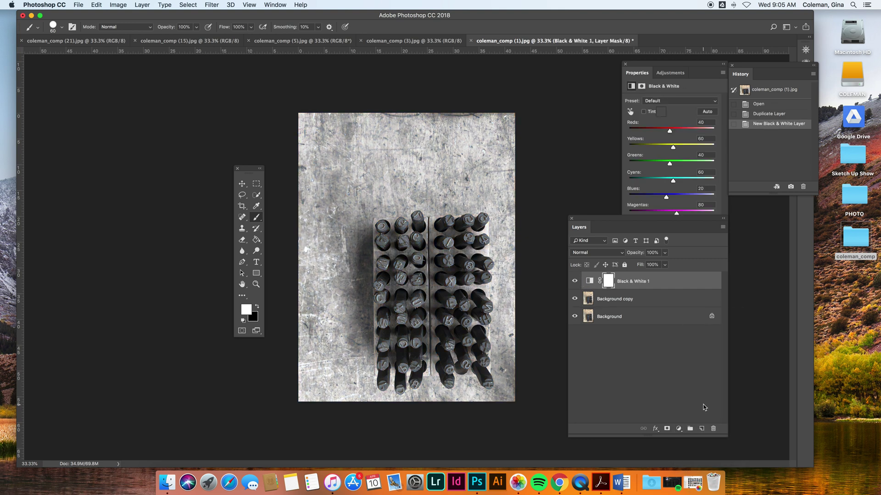
{"action": "left_click_drag", "start_coordinate": [623, 222], "coordinate": [616, 199]}
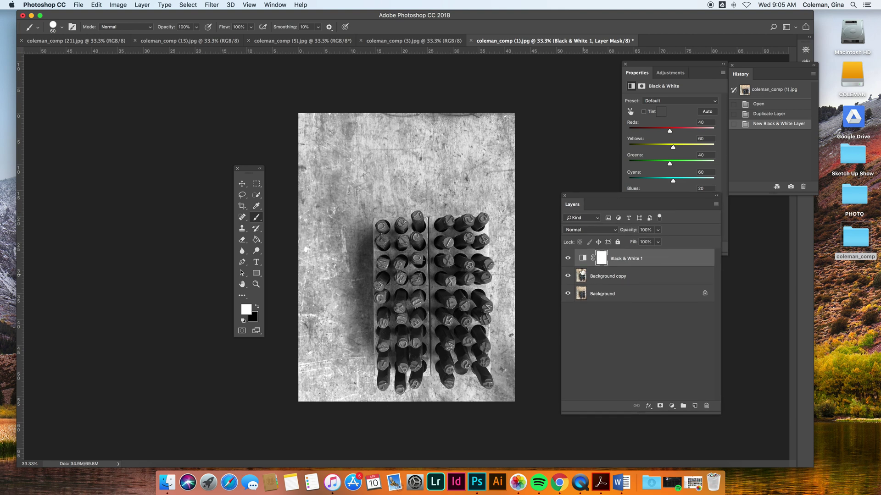
{"action": "left_click", "coordinate": [568, 258]}
{"action": "left_click", "coordinate": [568, 259]}
{"action": "left_click", "coordinate": [567, 259]}
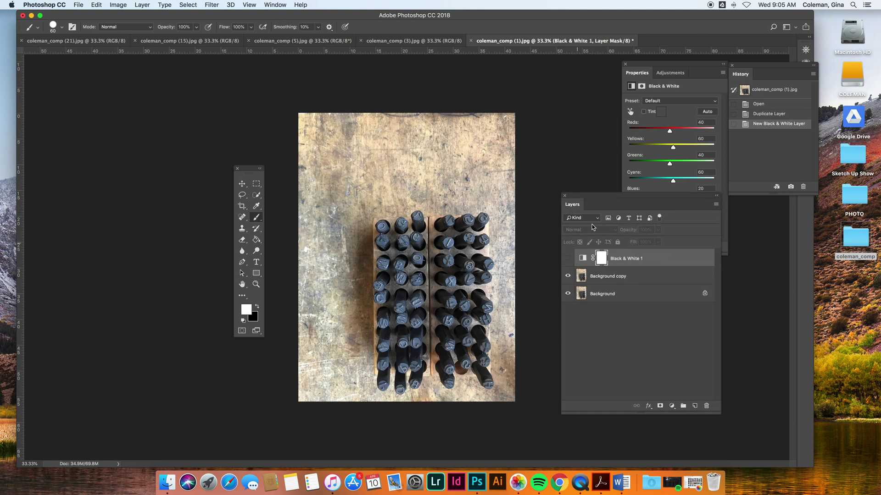
Widen the Layers panel and add Brightness/Contrast, Color Balance and Hue/Saturation adjustment layers above Black & White 1.
{"action": "left_click_drag", "start_coordinate": [604, 200], "coordinate": [603, 184]}
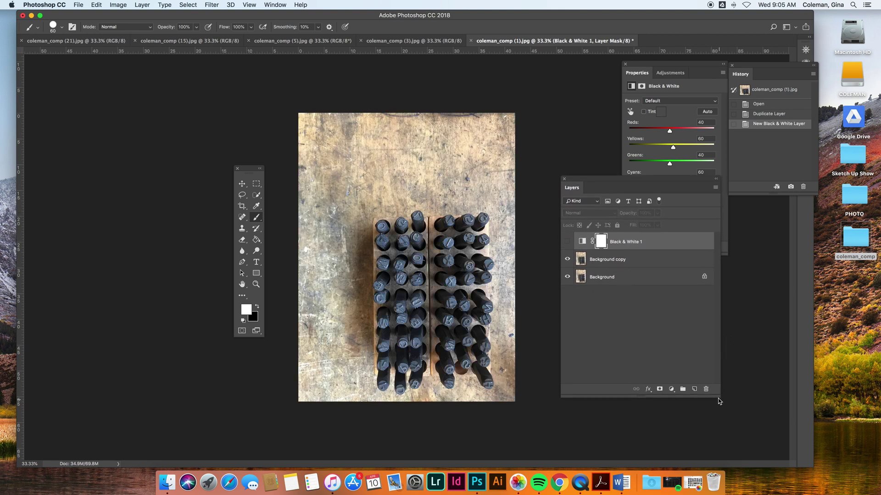
{"action": "left_click_drag", "start_coordinate": [739, 428], "coordinate": [741, 435]}
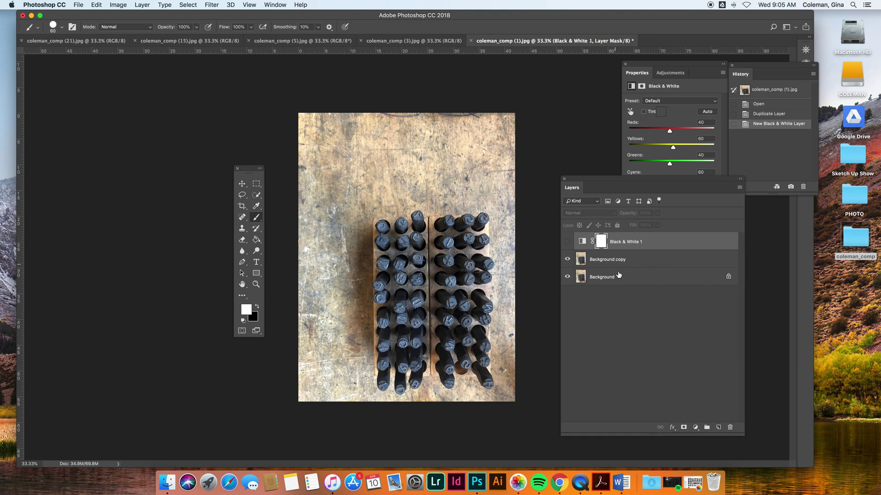
{"action": "left_click", "coordinate": [695, 427]}
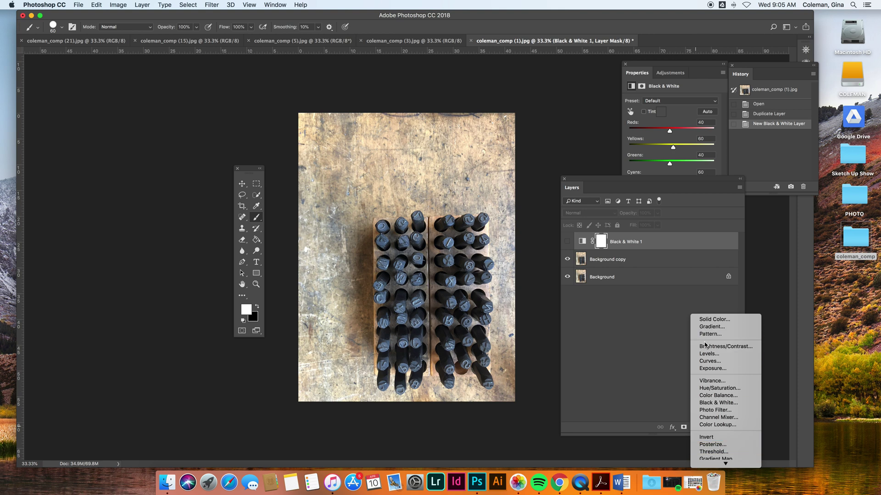
{"action": "left_click", "coordinate": [705, 346]}
{"action": "left_click", "coordinate": [696, 429]}
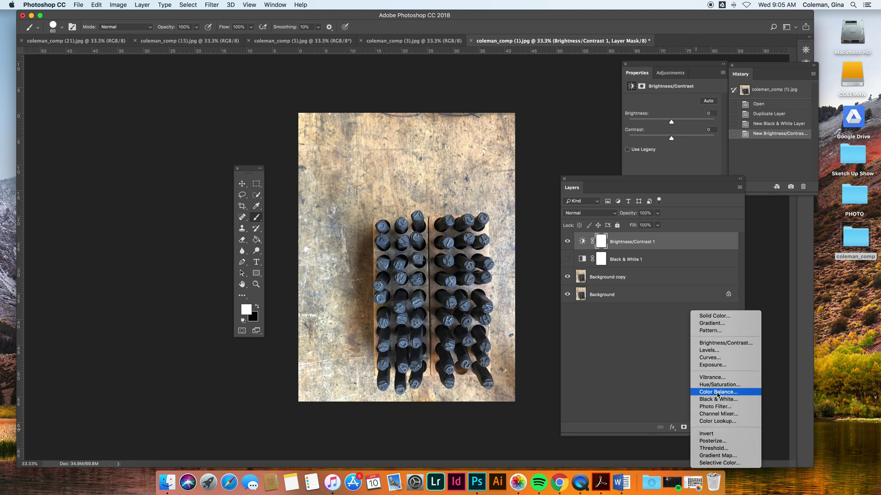
{"action": "left_click", "coordinate": [718, 393]}
{"action": "left_click", "coordinate": [695, 427]}
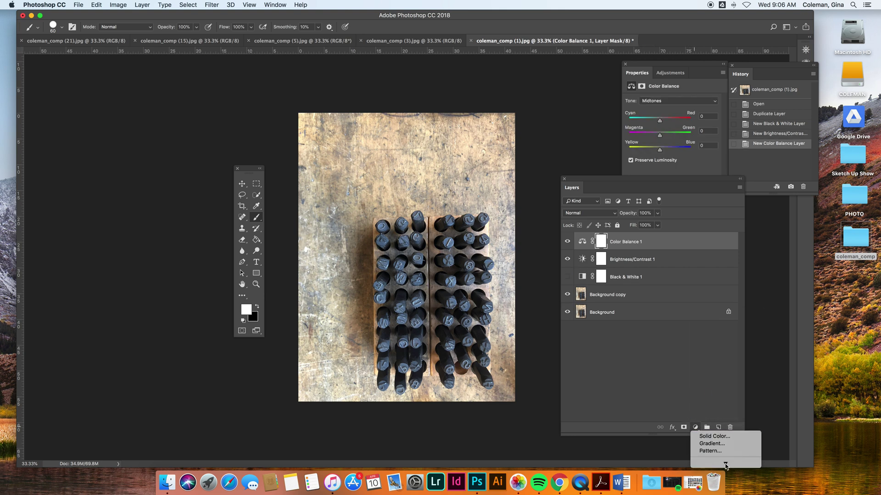
{"action": "scroll", "coordinate": [716, 454], "scroll_direction": "down", "scroll_amount": 5}
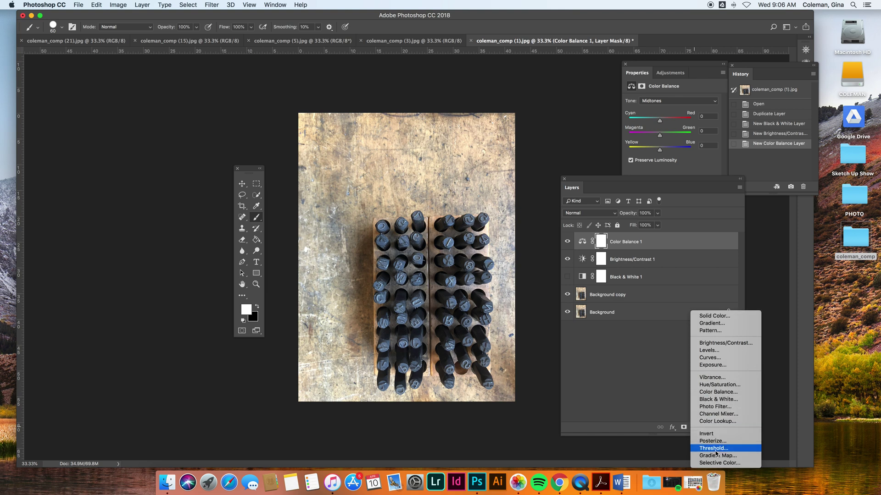
{"action": "left_click", "coordinate": [720, 385]}
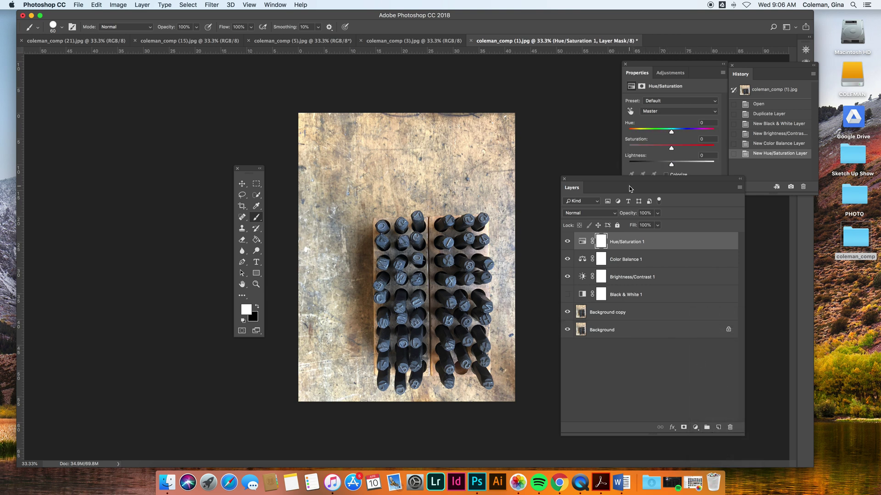
Set Brightness/Contrast 1 to brightness -9 and contrast 28, and toggle its visibility to compare the photo.
{"action": "left_click", "coordinate": [622, 281]}
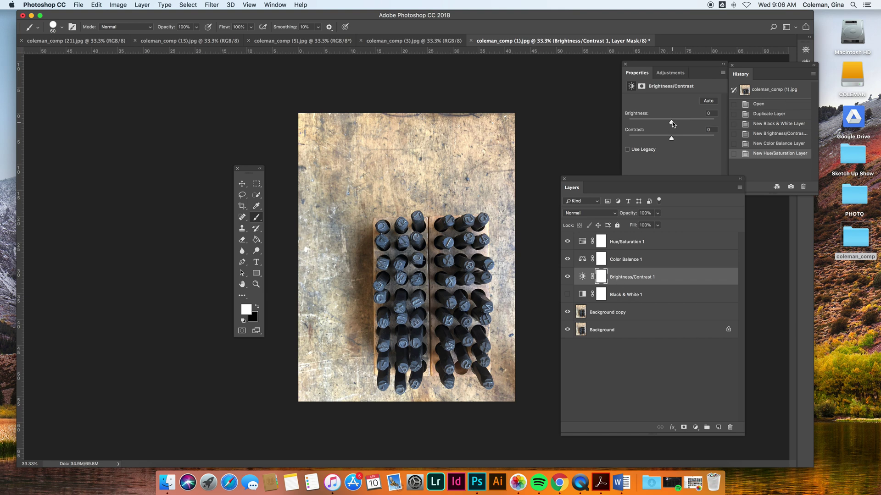
{"action": "left_click_drag", "start_coordinate": [672, 124], "coordinate": [684, 141]}
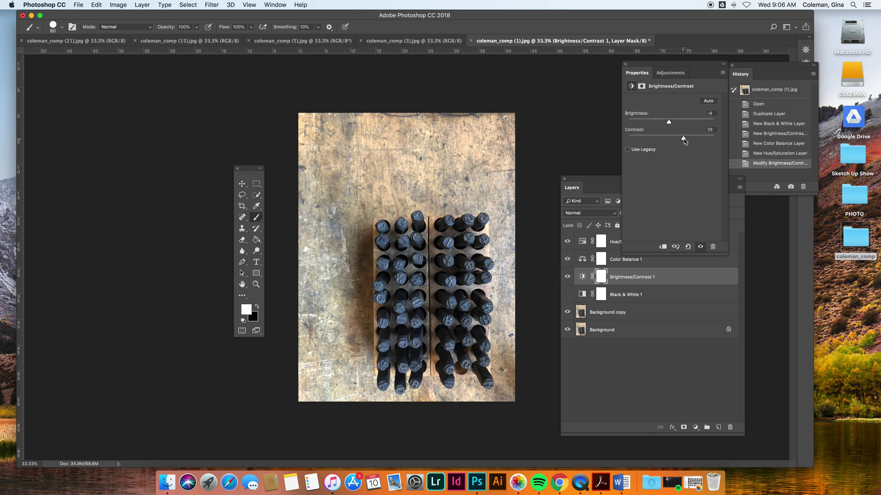
{"action": "left_click", "coordinate": [567, 277]}
{"action": "left_click", "coordinate": [568, 278]}
{"action": "left_click", "coordinate": [567, 278]}
{"action": "left_click", "coordinate": [567, 278]}
{"action": "left_click", "coordinate": [568, 278]}
{"action": "left_click", "coordinate": [567, 278]}
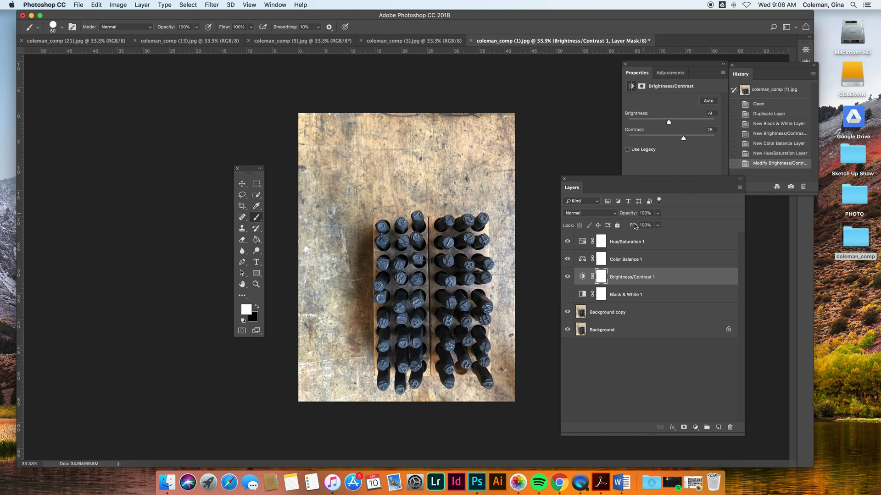
Set the midtones of Color Balance 1 to +12 Cyan-Red, -5 Magenta-Green and -7 Yellow-Blue, and compare with the layer hidden.
{"action": "left_click", "coordinate": [649, 261]}
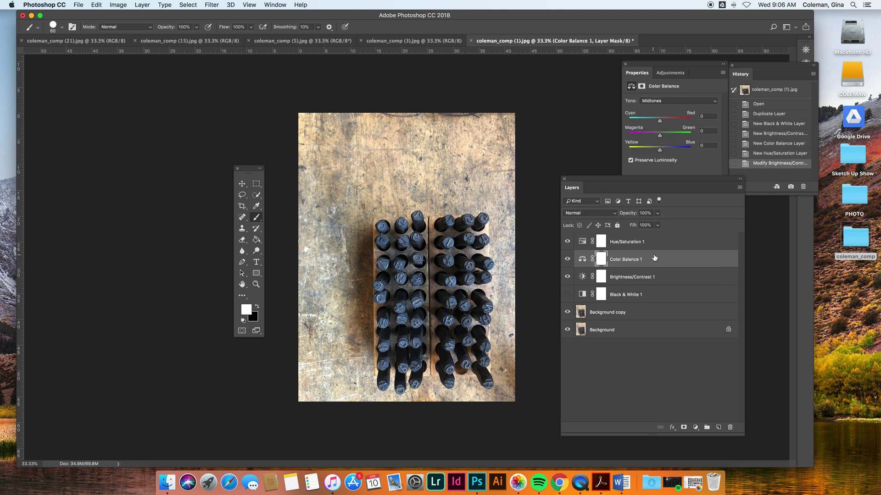
{"action": "left_click_drag", "start_coordinate": [657, 180], "coordinate": [666, 211]}
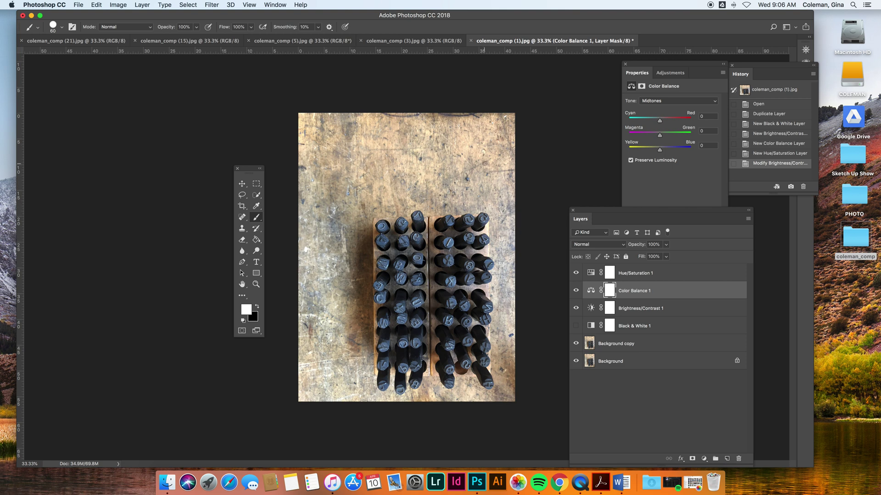
{"action": "left_click_drag", "start_coordinate": [661, 121], "coordinate": [657, 150]}
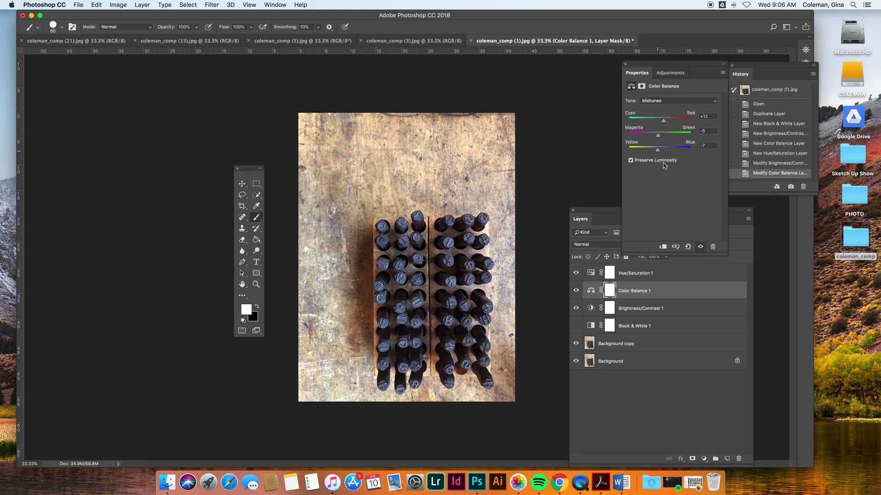
{"action": "left_click", "coordinate": [576, 291]}
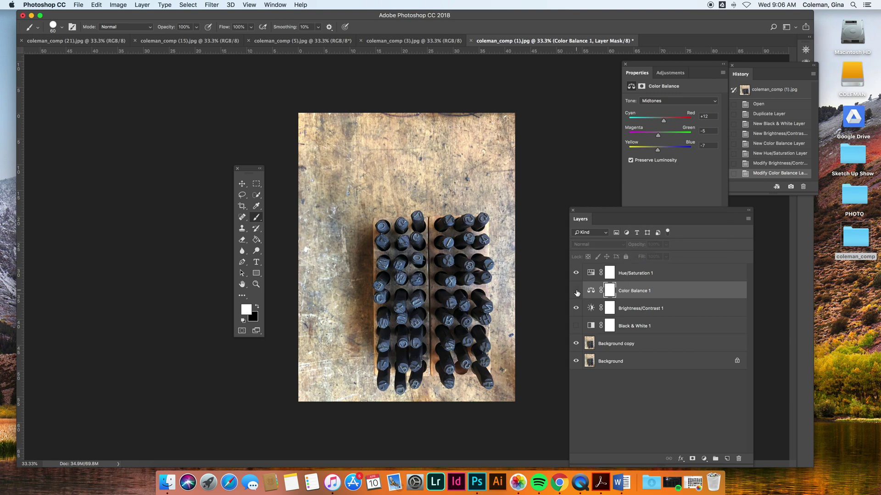
{"action": "left_click", "coordinate": [576, 292]}
Set the shadows of Color Balance 1 to -4 for Cyan-Red, Magenta-Green and Yellow-Blue.
{"action": "left_click", "coordinate": [716, 102]}
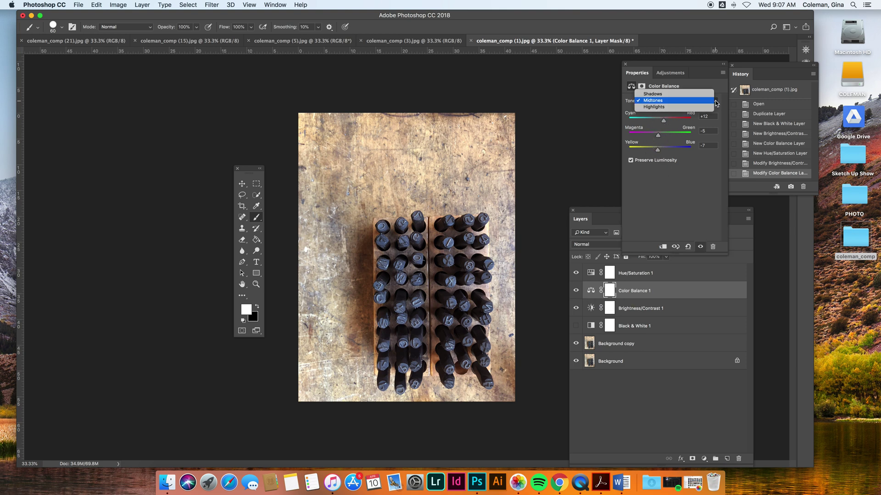
{"action": "left_click", "coordinate": [684, 94]}
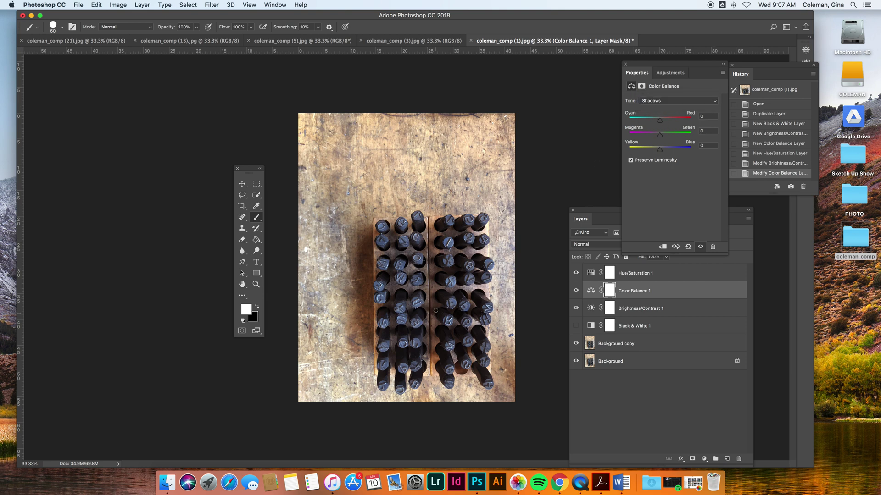
{"action": "left_click_drag", "start_coordinate": [661, 120], "coordinate": [658, 151]}
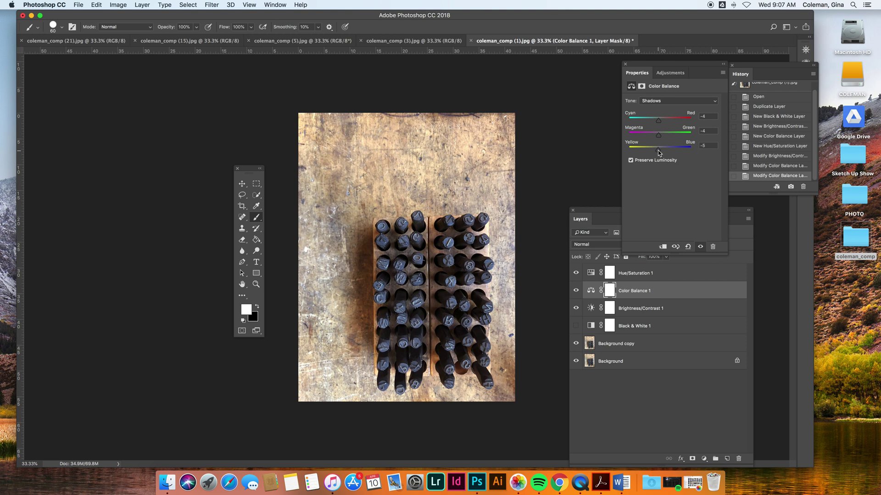
{"action": "left_click_drag", "start_coordinate": [659, 150], "coordinate": [659, 150]}
Set the highlights of Color Balance 1 to +8 Cyan-Red, -7 Magenta-Green and -3 Yellow-Blue, toggle the layer to compare, and leave it hidden.
{"action": "left_click", "coordinate": [677, 101]}
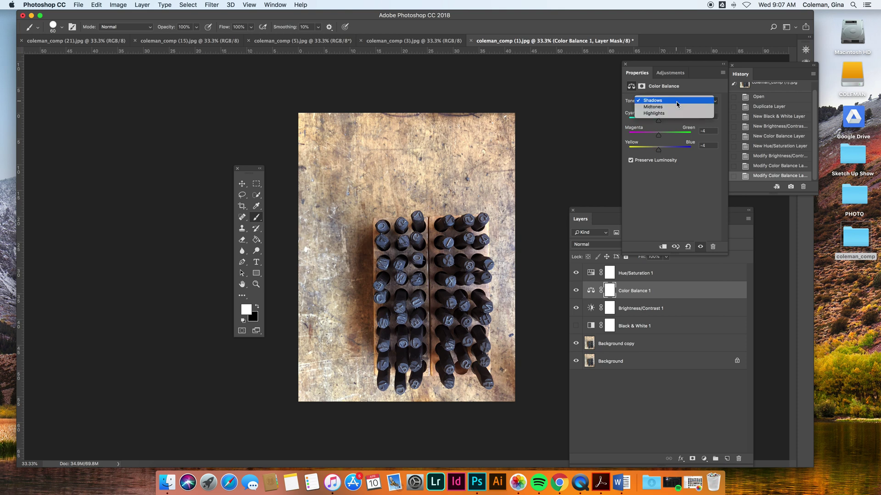
{"action": "left_click", "coordinate": [654, 114]}
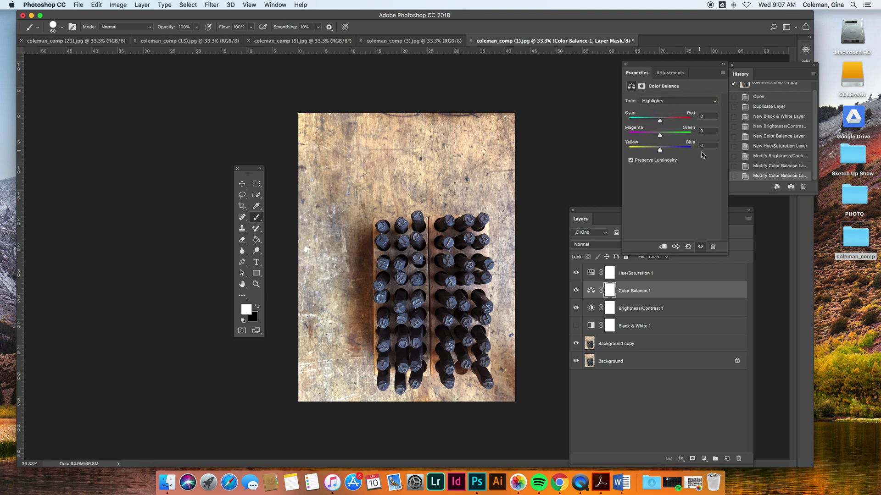
{"action": "left_click_drag", "start_coordinate": [660, 121], "coordinate": [659, 153]}
{"action": "left_click", "coordinate": [606, 219]}
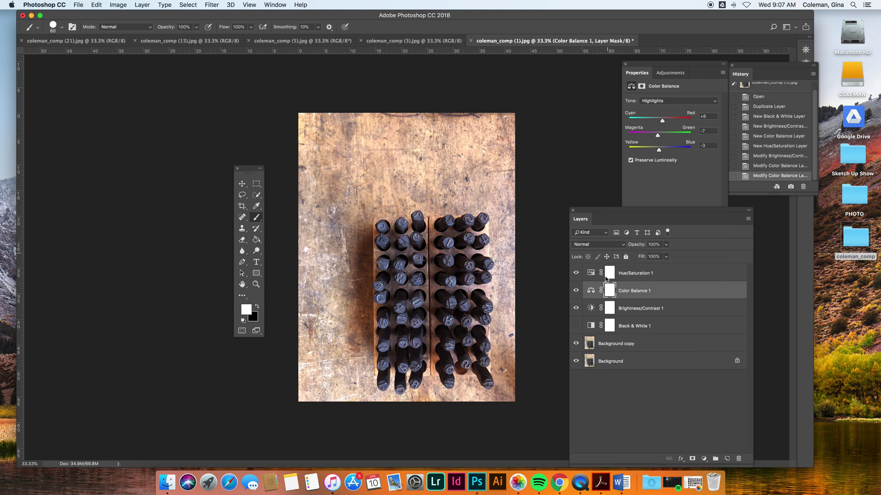
{"action": "left_click", "coordinate": [577, 291]}
{"action": "left_click", "coordinate": [576, 291]}
{"action": "left_click", "coordinate": [577, 292]}
Select the Hue/Saturation 1 layer and shift the Properties and Layers panels slightly closer to the photo.
{"action": "left_click", "coordinate": [644, 273]}
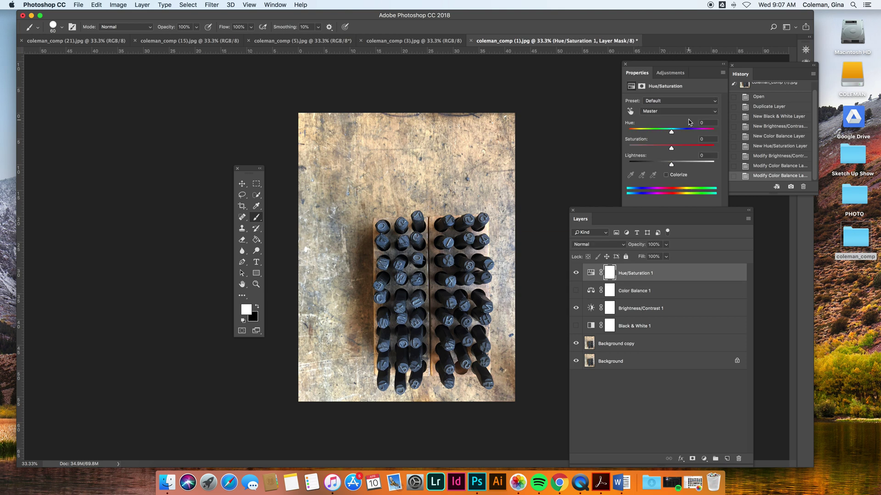
{"action": "left_click_drag", "start_coordinate": [673, 67], "coordinate": [656, 62]}
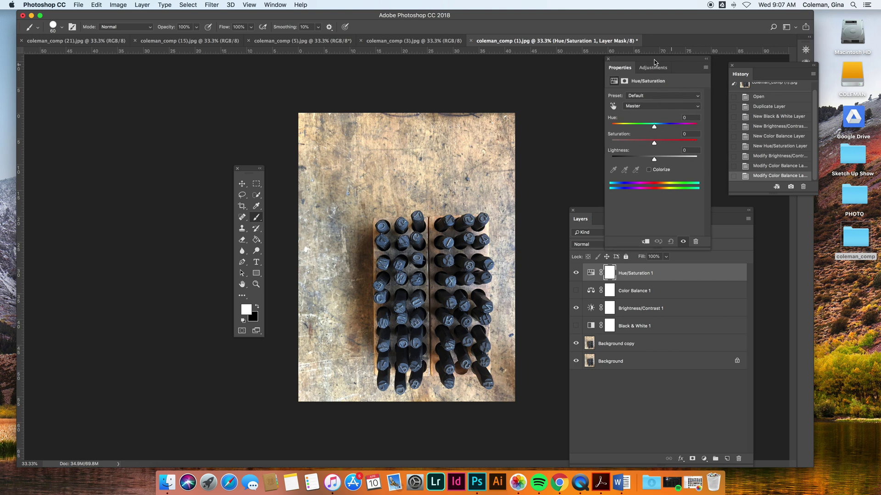
{"action": "mouse_move", "coordinate": [592, 215]}
{"action": "left_mouse_down"}
{"action": "mouse_move", "coordinate": [588, 207]}
{"action": "mouse_move", "coordinate": [591, 213]}
{"action": "left_mouse_up"}
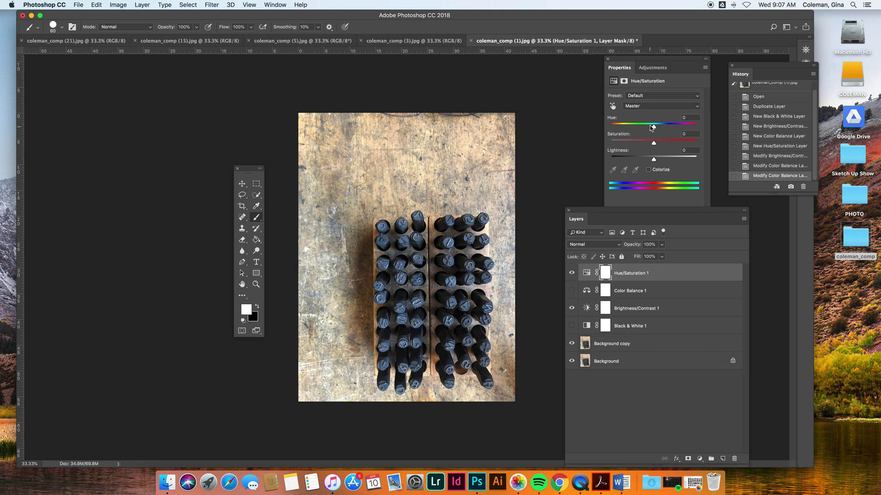
Try a hue shift of +38 on Hue/Saturation 1, reset it to 0, and raise the saturation to +19.
{"action": "mouse_move", "coordinate": [654, 127]}
{"action": "left_mouse_down"}
{"action": "mouse_move", "coordinate": [613, 127]}
{"action": "mouse_move", "coordinate": [694, 129]}
{"action": "mouse_move", "coordinate": [671, 130]}
{"action": "mouse_move", "coordinate": [668, 120]}
{"action": "left_mouse_up"}
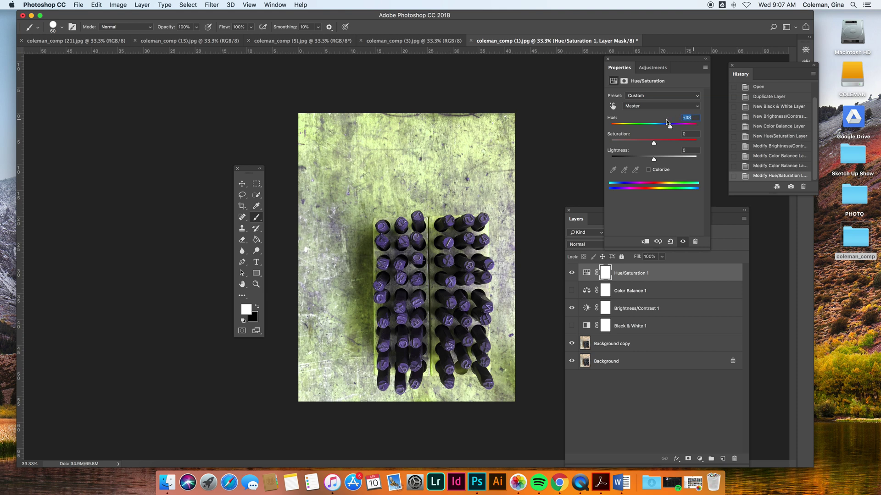
{"action": "type", "text": "0"}
{"action": "left_click_drag", "start_coordinate": [655, 145], "coordinate": [705, 148]}
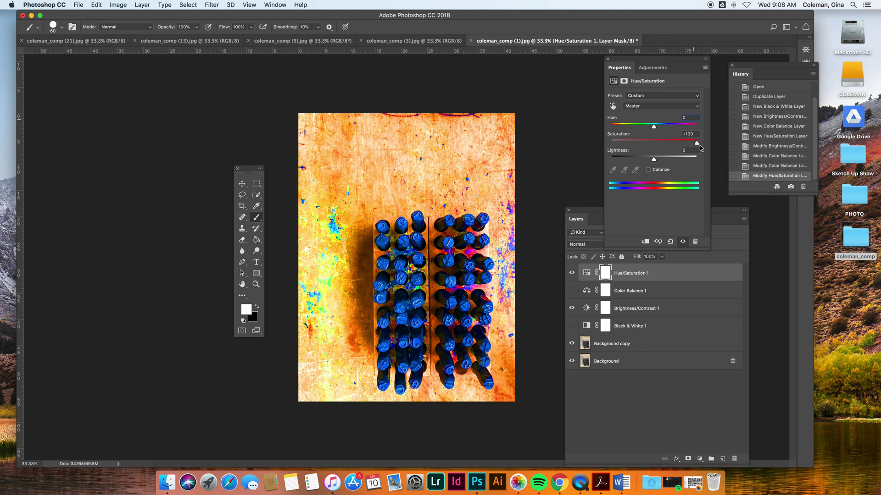
{"action": "left_click_drag", "start_coordinate": [698, 144], "coordinate": [662, 145]}
Show Color Balance 1 again and reduce the saturation of Hue/Saturation 1 to +9.
{"action": "left_click", "coordinate": [571, 273]}
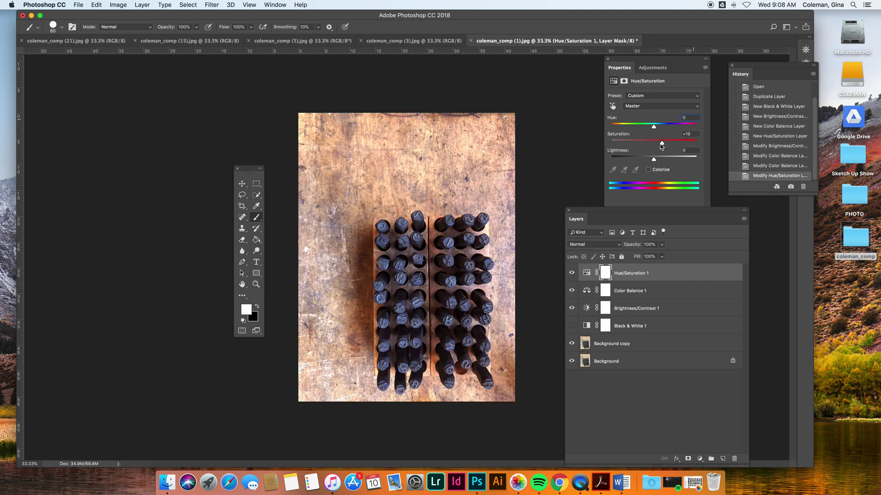
{"action": "left_click_drag", "start_coordinate": [662, 145], "coordinate": [660, 145]}
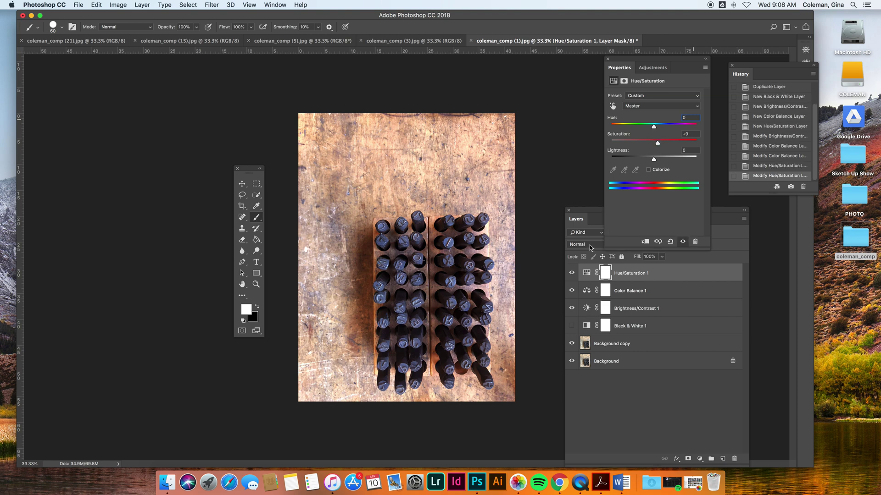
{"action": "left_click", "coordinate": [588, 211]}
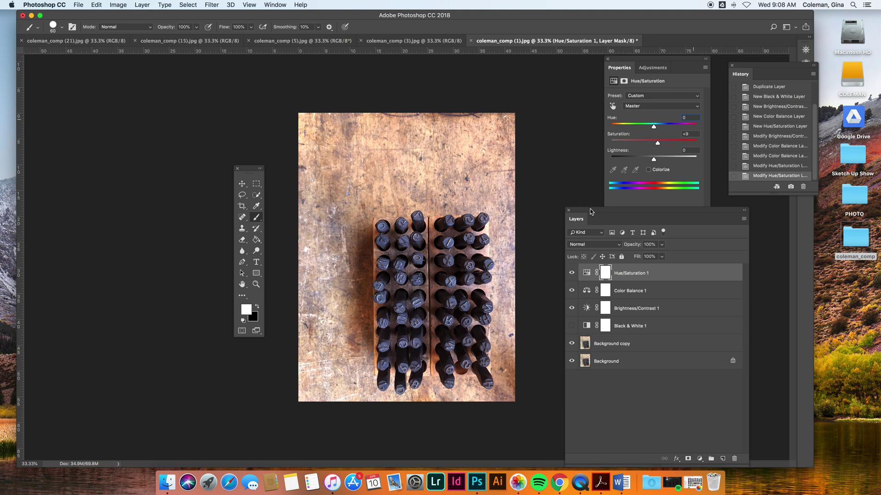
Hide and reshow the three color adjustment layers to compare the photo, and move the Tools panel higher beside the image.
{"action": "left_click_drag", "start_coordinate": [571, 308], "coordinate": [572, 273]}
{"action": "left_click", "coordinate": [571, 308]}
{"action": "left_click", "coordinate": [571, 291]}
{"action": "left_click", "coordinate": [572, 273]}
{"action": "left_click_drag", "start_coordinate": [242, 173], "coordinate": [246, 176]}
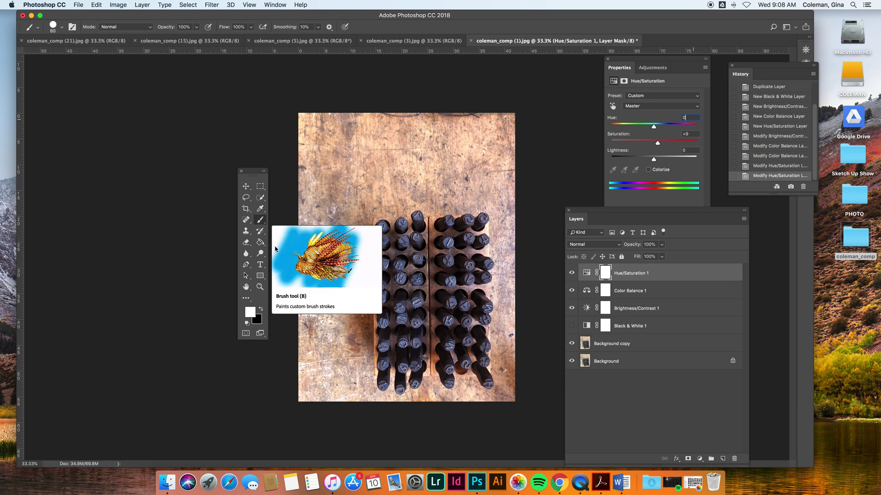
{"action": "left_click_drag", "start_coordinate": [265, 175], "coordinate": [269, 142]}
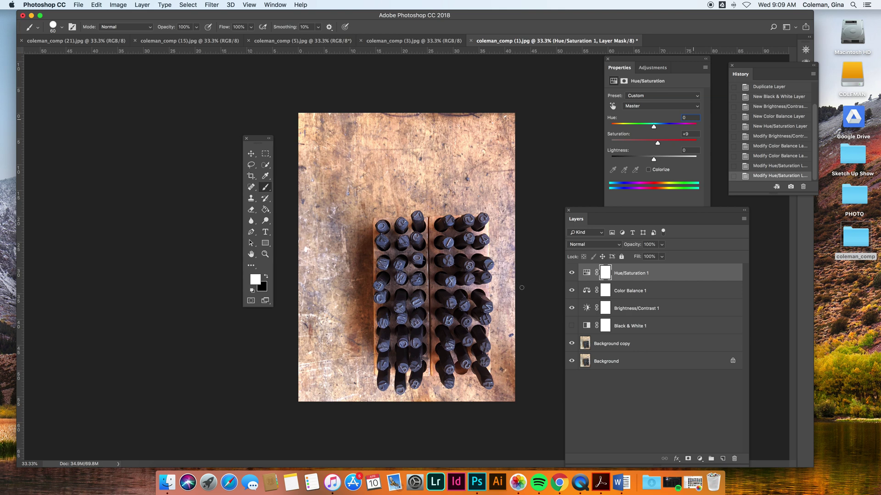
Hide Brightness/Contrast 1 and Hue/Saturation 1, and set the midtone Cyan-Red value of Color Balance 1 to +49.
{"action": "left_click", "coordinate": [572, 309]}
{"action": "left_click", "coordinate": [571, 274]}
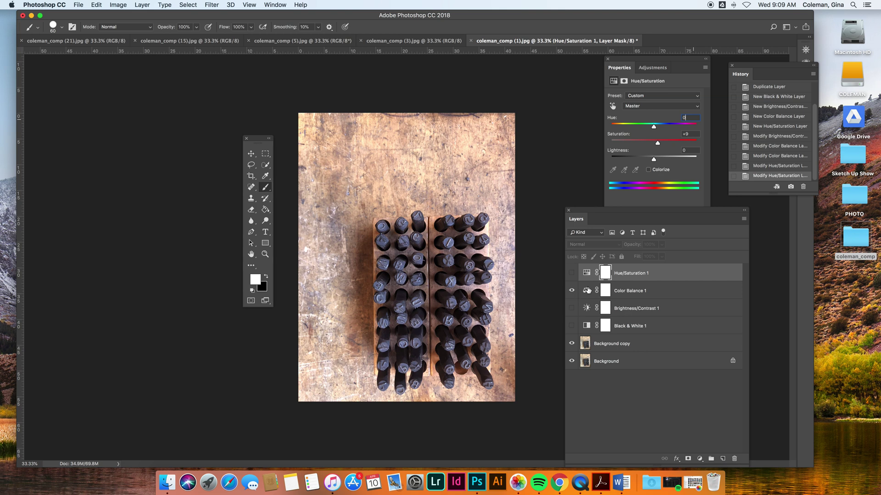
{"action": "left_click", "coordinate": [629, 293]}
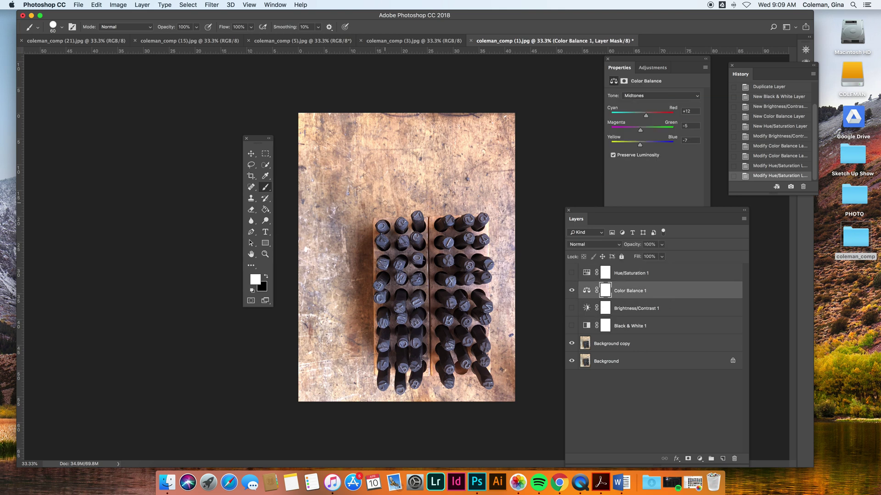
{"action": "left_click_drag", "start_coordinate": [646, 117], "coordinate": [657, 117]}
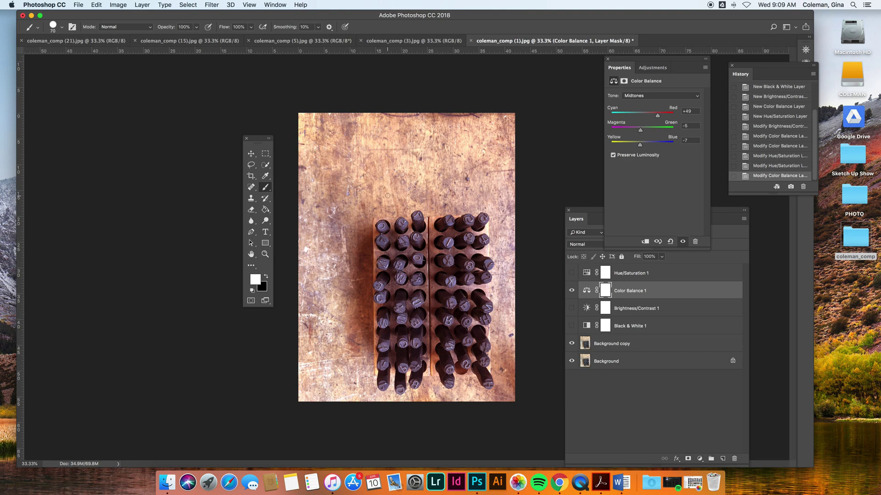
Enlarge the brush to 600 and dab white on the Color Balance 1 mask over the upper part of the photo.
{"action": "key", "text": "bracketright"}
{"action": "key", "text": "bracketright"}
{"action": "key", "text": "bracketright"}
{"action": "key", "text": "bracketright"}
{"action": "key", "text": "bracketright"}
{"action": "key", "text": "bracketright"}
{"action": "key", "text": "bracketright"}
{"action": "key", "text": "bracketright"}
{"action": "key", "text": "bracketright"}
{"action": "key", "text": "bracketright"}
{"action": "left_click", "coordinate": [387, 165]}
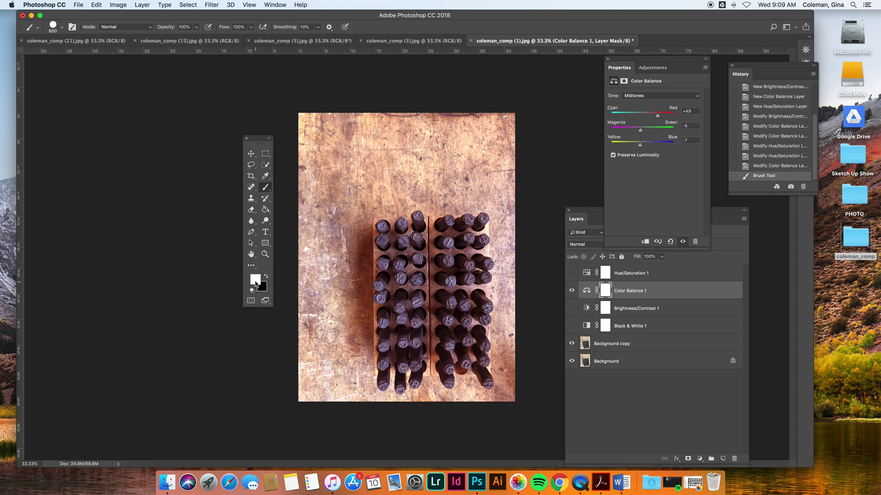
Make black the foreground color and paint the Color Balance 1 mask over the tabletop surrounding the dark sticks.
{"action": "left_click", "coordinate": [269, 280]}
{"action": "left_click", "coordinate": [268, 280]}
{"action": "left_click", "coordinate": [268, 279]}
{"action": "left_click", "coordinate": [268, 280]}
{"action": "left_click", "coordinate": [268, 279]}
{"action": "left_click", "coordinate": [268, 279]}
{"action": "left_click", "coordinate": [268, 280]}
{"action": "left_click", "coordinate": [268, 279]}
{"action": "left_click", "coordinate": [268, 279]}
{"action": "mouse_move", "coordinate": [393, 158]}
{"action": "left_mouse_down"}
{"action": "mouse_move", "coordinate": [439, 165]}
{"action": "mouse_move", "coordinate": [430, 138]}
{"action": "mouse_move", "coordinate": [450, 127]}
{"action": "mouse_move", "coordinate": [397, 117]}
{"action": "mouse_move", "coordinate": [321, 118]}
{"action": "mouse_move", "coordinate": [298, 160]}
{"action": "mouse_move", "coordinate": [328, 200]}
{"action": "mouse_move", "coordinate": [319, 259]}
{"action": "mouse_move", "coordinate": [296, 250]}
{"action": "mouse_move", "coordinate": [323, 202]}
{"action": "mouse_move", "coordinate": [315, 286]}
{"action": "mouse_move", "coordinate": [325, 317]}
{"action": "mouse_move", "coordinate": [335, 316]}
{"action": "mouse_move", "coordinate": [339, 344]}
{"action": "mouse_move", "coordinate": [305, 376]}
{"action": "mouse_move", "coordinate": [322, 349]}
{"action": "mouse_move", "coordinate": [337, 226]}
{"action": "mouse_move", "coordinate": [382, 191]}
{"action": "mouse_move", "coordinate": [494, 186]}
{"action": "mouse_move", "coordinate": [493, 174]}
{"action": "mouse_move", "coordinate": [510, 163]}
{"action": "mouse_move", "coordinate": [516, 339]}
{"action": "left_mouse_up"}
{"action": "mouse_move", "coordinate": [352, 332]}
{"action": "left_mouse_down"}
{"action": "mouse_move", "coordinate": [342, 248]}
{"action": "mouse_move", "coordinate": [363, 209]}
{"action": "mouse_move", "coordinate": [325, 396]}
{"action": "mouse_move", "coordinate": [332, 385]}
{"action": "left_mouse_up"}
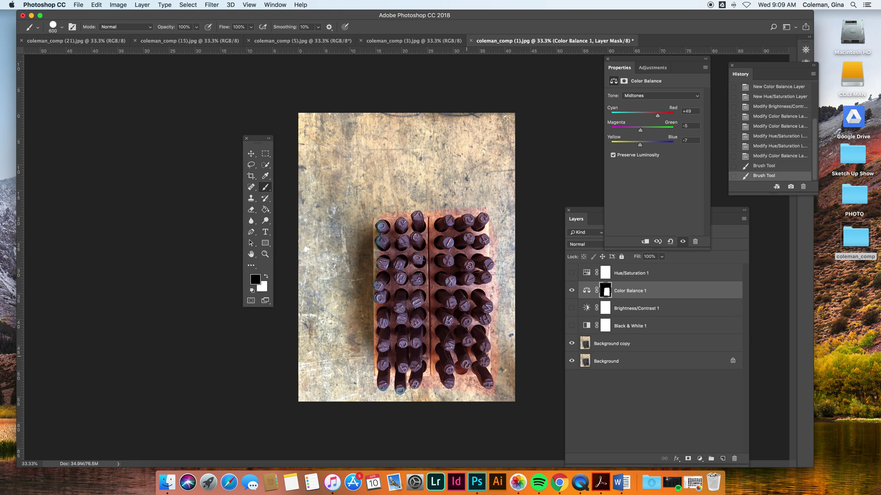
Lower the brush opacity to 83% and reduce its hardness for a soft edge.
{"action": "left_click", "coordinate": [195, 28]}
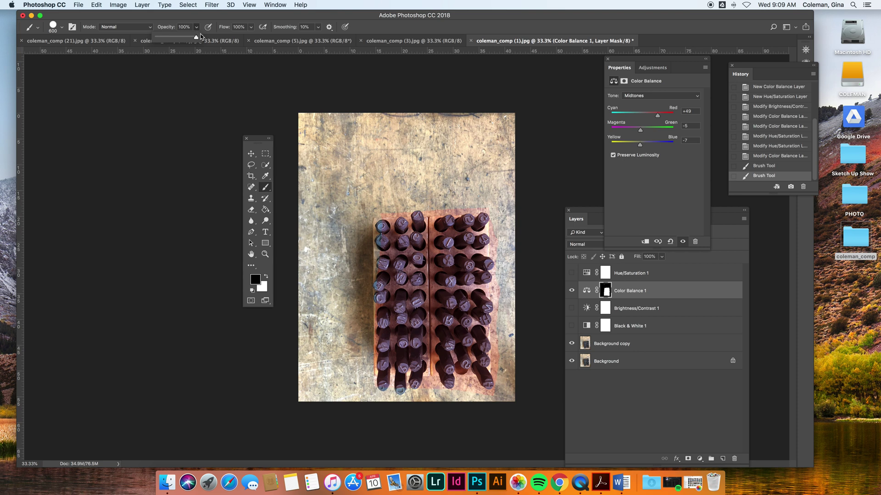
{"action": "left_click_drag", "start_coordinate": [196, 37], "coordinate": [189, 37]}
{"action": "left_click", "coordinate": [62, 29]}
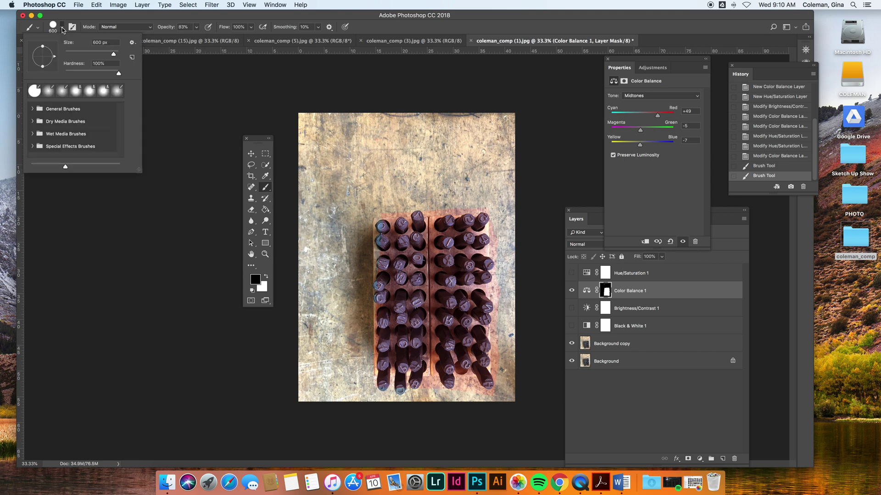
{"action": "left_click_drag", "start_coordinate": [118, 75], "coordinate": [78, 77]}
{"action": "left_click", "coordinate": [261, 144]}
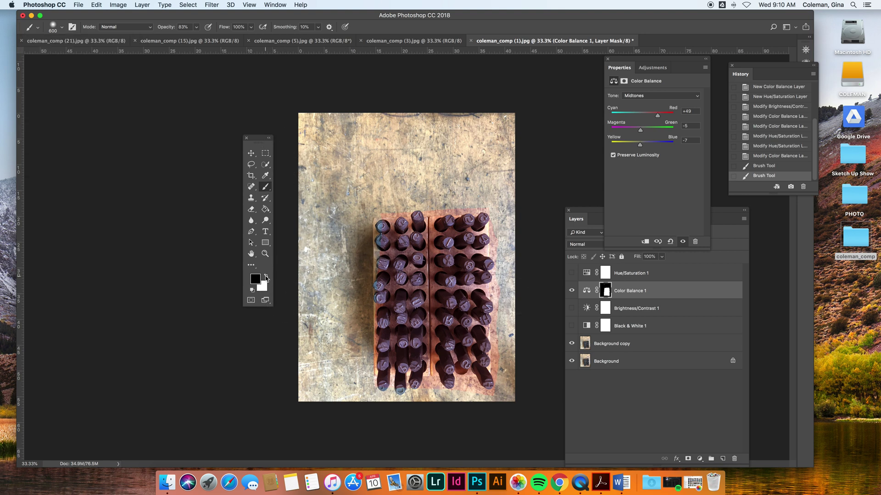
Make white the foreground color and paint the Color Balance 1 mask over the sticks and the surrounding tabletop.
{"action": "left_click", "coordinate": [266, 277]}
{"action": "mouse_move", "coordinate": [479, 230]}
{"action": "left_mouse_down"}
{"action": "mouse_move", "coordinate": [326, 208]}
{"action": "mouse_move", "coordinate": [404, 147]}
{"action": "mouse_move", "coordinate": [411, 121]}
{"action": "mouse_move", "coordinate": [361, 112]}
{"action": "mouse_move", "coordinate": [427, 157]}
{"action": "mouse_move", "coordinate": [406, 187]}
{"action": "mouse_move", "coordinate": [529, 155]}
{"action": "mouse_move", "coordinate": [541, 195]}
{"action": "mouse_move", "coordinate": [515, 291]}
{"action": "mouse_move", "coordinate": [496, 274]}
{"action": "mouse_move", "coordinate": [491, 227]}
{"action": "mouse_move", "coordinate": [350, 339]}
{"action": "mouse_move", "coordinate": [326, 315]}
{"action": "mouse_move", "coordinate": [319, 235]}
{"action": "mouse_move", "coordinate": [306, 209]}
{"action": "mouse_move", "coordinate": [302, 280]}
{"action": "mouse_move", "coordinate": [325, 413]}
{"action": "mouse_move", "coordinate": [418, 371]}
{"action": "left_mouse_up"}
{"action": "mouse_move", "coordinate": [497, 410]}
{"action": "left_mouse_down"}
{"action": "mouse_move", "coordinate": [443, 419]}
{"action": "mouse_move", "coordinate": [454, 387]}
{"action": "left_mouse_up"}
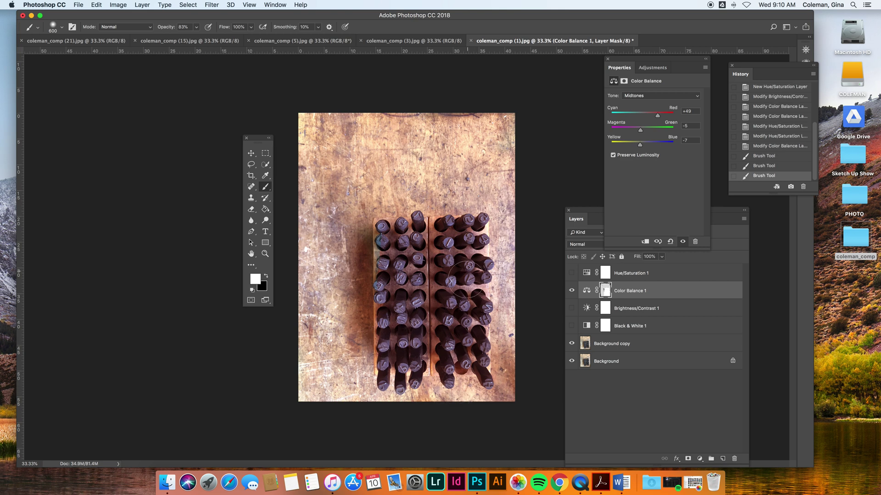
{"action": "left_click", "coordinate": [501, 337]}
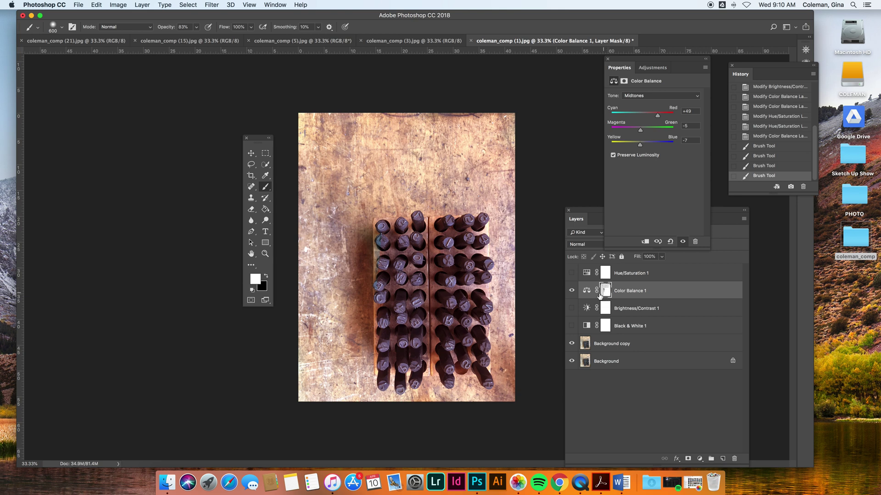
Restore the brush opacity to 100%, enlarge the brush to 1100 and fill the remaining dark areas of the Color Balance 1 mask with white.
{"action": "left_click", "coordinate": [196, 26]}
{"action": "left_click_drag", "start_coordinate": [196, 39], "coordinate": [206, 38]}
{"action": "left_click", "coordinate": [472, 204]}
{"action": "key", "text": "bracketright"}
{"action": "key", "text": "bracketright"}
{"action": "key", "text": "bracketright"}
{"action": "key", "text": "bracketright"}
{"action": "key", "text": "bracketright"}
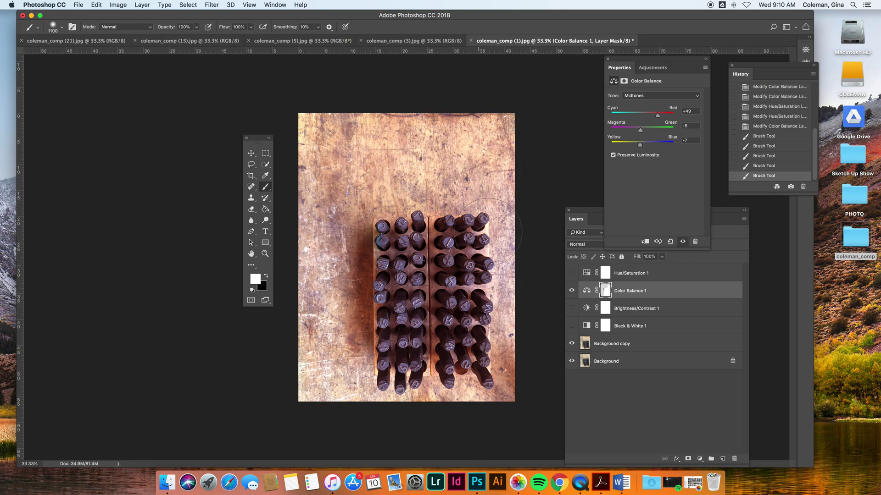
{"action": "mouse_move", "coordinate": [316, 289]}
{"action": "left_mouse_down"}
{"action": "mouse_move", "coordinate": [348, 380]}
{"action": "mouse_move", "coordinate": [376, 399]}
{"action": "left_mouse_up"}
{"action": "left_click_drag", "start_coordinate": [420, 190], "coordinate": [395, 165]}
{"action": "left_click_drag", "start_coordinate": [523, 326], "coordinate": [527, 294]}
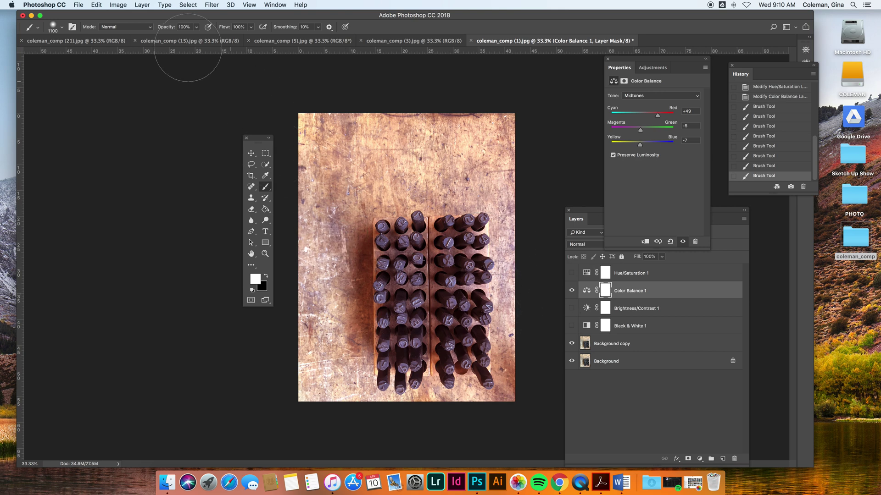
Set the brush hardness to 12% and paint black on the Color Balance 1 mask over the tabletop around the sticks.
{"action": "left_click", "coordinate": [62, 29]}
{"action": "left_click_drag", "start_coordinate": [76, 74], "coordinate": [73, 75]}
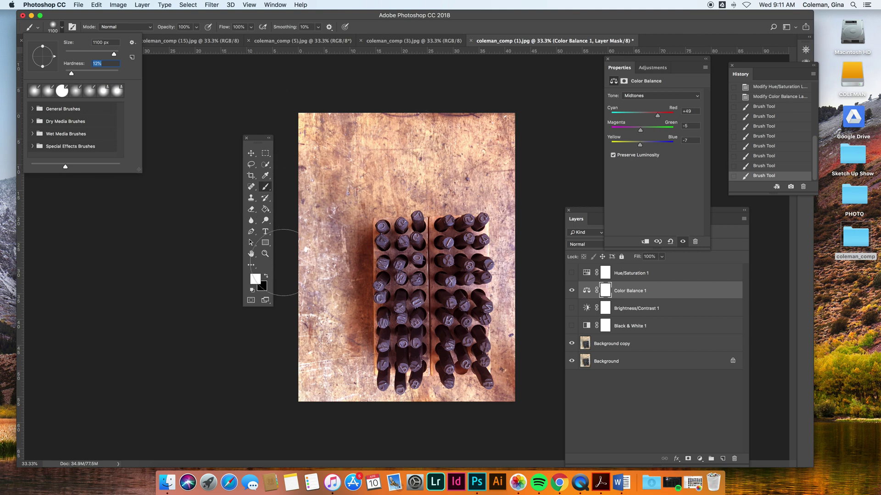
{"action": "left_click", "coordinate": [267, 277]}
{"action": "mouse_move", "coordinate": [354, 206]}
{"action": "left_mouse_down"}
{"action": "mouse_move", "coordinate": [325, 205]}
{"action": "mouse_move", "coordinate": [340, 171]}
{"action": "mouse_move", "coordinate": [343, 118]}
{"action": "mouse_move", "coordinate": [322, 129]}
{"action": "mouse_move", "coordinate": [431, 129]}
{"action": "mouse_move", "coordinate": [463, 142]}
{"action": "mouse_move", "coordinate": [375, 182]}
{"action": "mouse_move", "coordinate": [501, 172]}
{"action": "mouse_move", "coordinate": [522, 147]}
{"action": "mouse_move", "coordinate": [516, 392]}
{"action": "mouse_move", "coordinate": [470, 413]}
{"action": "mouse_move", "coordinate": [398, 409]}
{"action": "mouse_move", "coordinate": [334, 391]}
{"action": "mouse_move", "coordinate": [328, 189]}
{"action": "mouse_move", "coordinate": [304, 216]}
{"action": "mouse_move", "coordinate": [340, 281]}
{"action": "mouse_move", "coordinate": [335, 381]}
{"action": "left_mouse_up"}
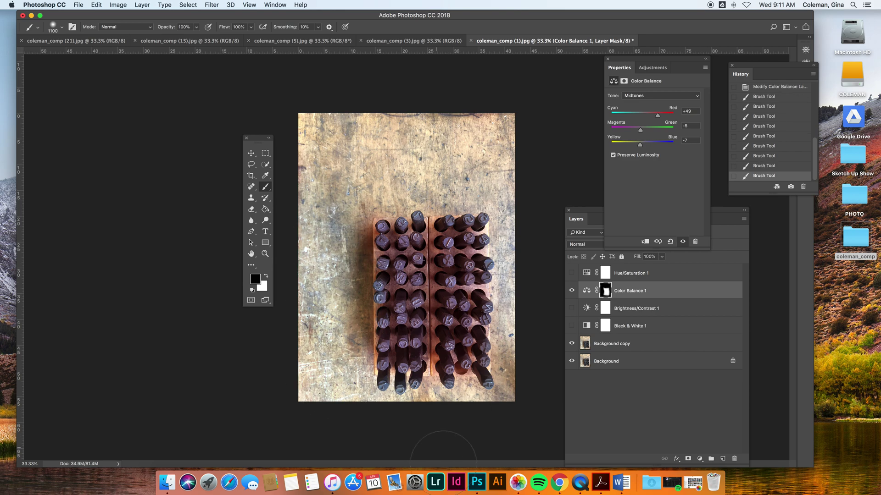
Shrink the brush to 100, make white the foreground color and paint the Color Balance 1 mask over the stick ends in the lowest row.
{"action": "key", "text": "super+equal"}
{"action": "key", "text": "super+equal"}
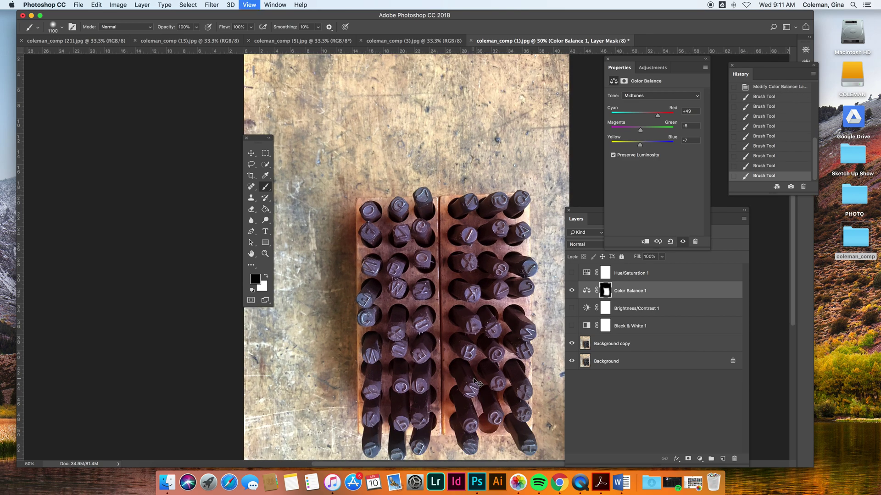
{"action": "scroll", "coordinate": [419, 318], "scroll_direction": "down", "scroll_amount": 10}
{"action": "key", "text": "super+r"}
{"action": "key", "text": "bracketleft"}
{"action": "key", "text": "bracketleft"}
{"action": "key", "text": "bracketleft"}
{"action": "key", "text": "bracketleft"}
{"action": "key", "text": "bracketleft"}
{"action": "key", "text": "bracketleft"}
{"action": "key", "text": "bracketleft"}
{"action": "key", "text": "bracketleft"}
{"action": "key", "text": "bracketleft"}
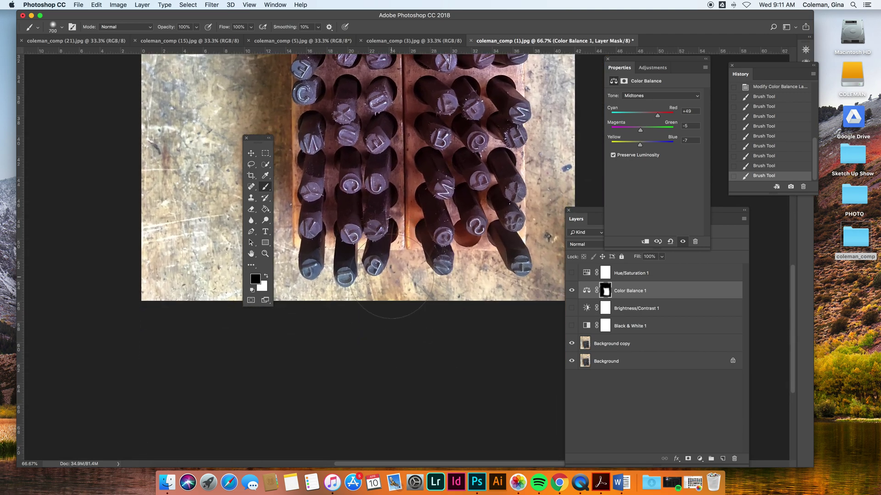
{"action": "left_click", "coordinate": [376, 255]}
{"action": "key", "text": "bracketleft"}
{"action": "key", "text": "bracketleft"}
{"action": "key", "text": "bracketleft"}
{"action": "key", "text": "bracketleft"}
{"action": "left_click", "coordinate": [266, 276]}
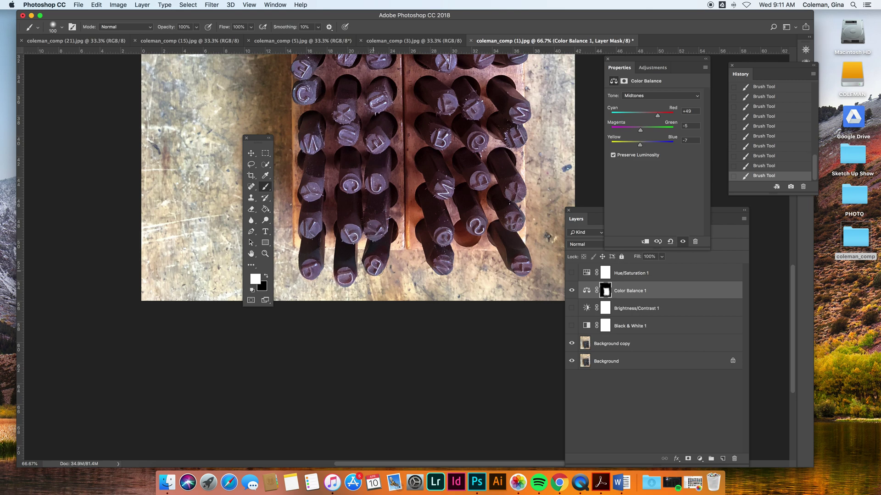
Paint white on the Color Balance 1 mask over the stick ends in the middle and upper rows.
{"action": "scroll", "coordinate": [459, 252], "scroll_direction": "up", "scroll_amount": 5}
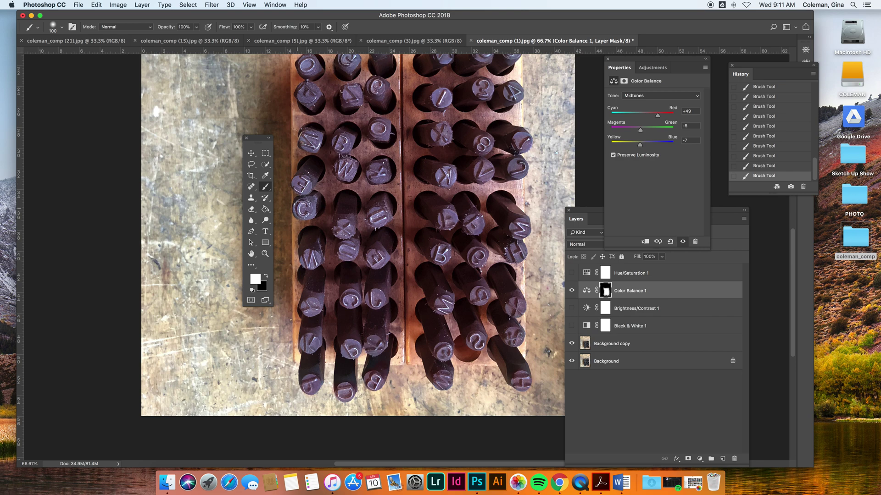
{"action": "scroll", "coordinate": [435, 159], "scroll_direction": "up", "scroll_amount": 8}
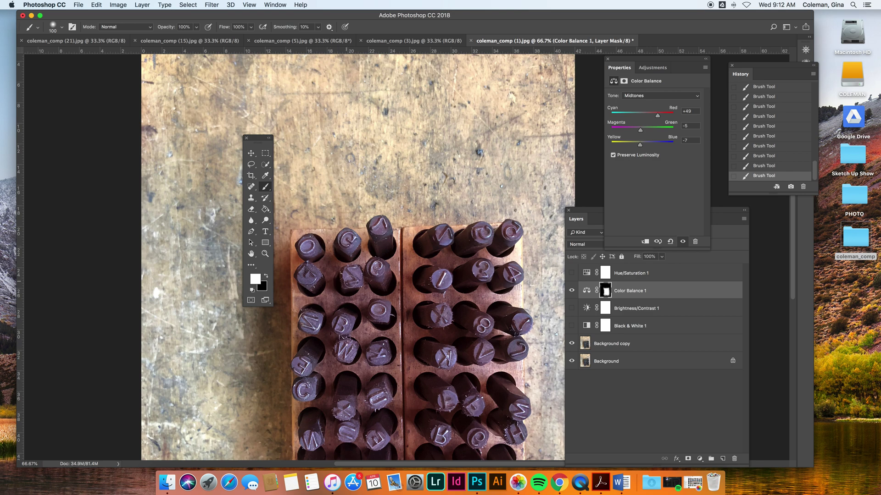
{"action": "scroll", "coordinate": [383, 290], "scroll_direction": "down", "scroll_amount": 8}
{"action": "scroll", "coordinate": [448, 289], "scroll_direction": "up", "scroll_amount": 5}
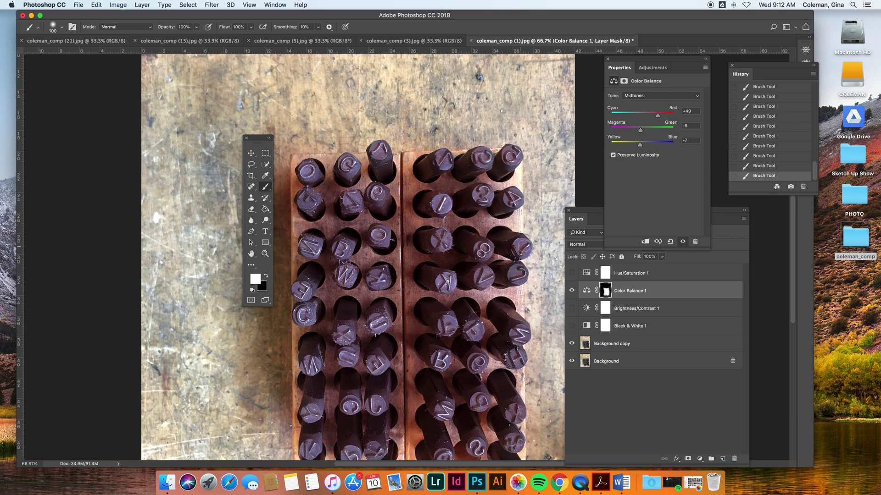
{"action": "key", "text": "super+minus"}
{"action": "key", "text": "super+minus"}
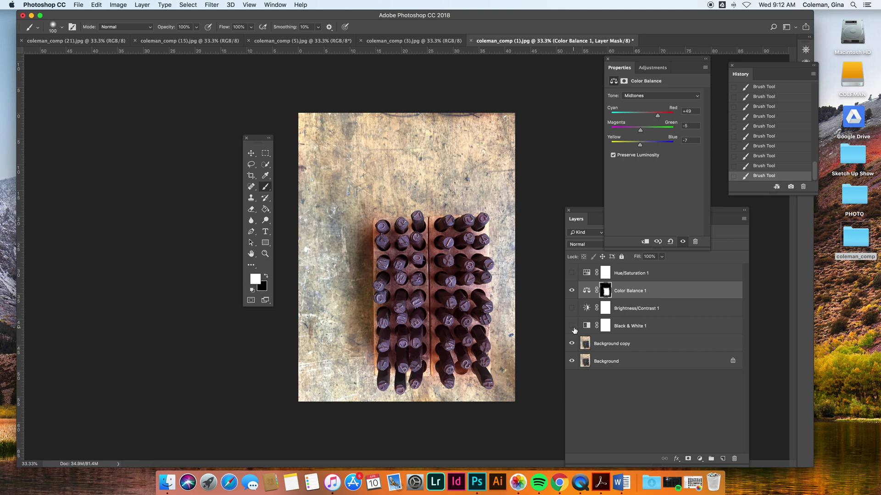
Set the midtone Cyan-Red value of Color Balance 1 to +5 and toggle the layer's visibility to compare the photo.
{"action": "left_click", "coordinate": [572, 292]}
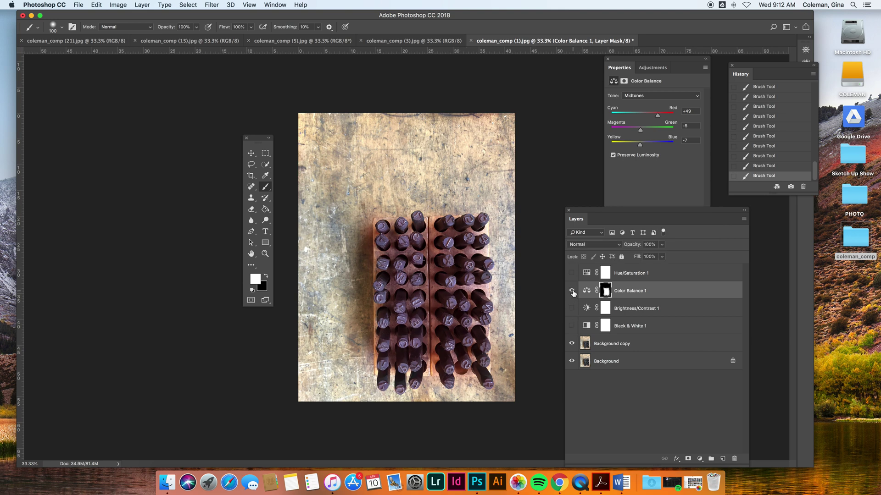
{"action": "left_click", "coordinate": [572, 291]}
{"action": "left_click", "coordinate": [266, 275]}
{"action": "left_click_drag", "start_coordinate": [657, 116], "coordinate": [645, 116]}
{"action": "left_click", "coordinate": [572, 290]}
{"action": "left_click", "coordinate": [571, 291]}
{"action": "left_click", "coordinate": [571, 290]}
{"action": "left_click", "coordinate": [571, 291]}
Save the document in Photoshop format with its layers, adding "edit" to the end of the file name.
{"action": "left_click", "coordinate": [78, 4]}
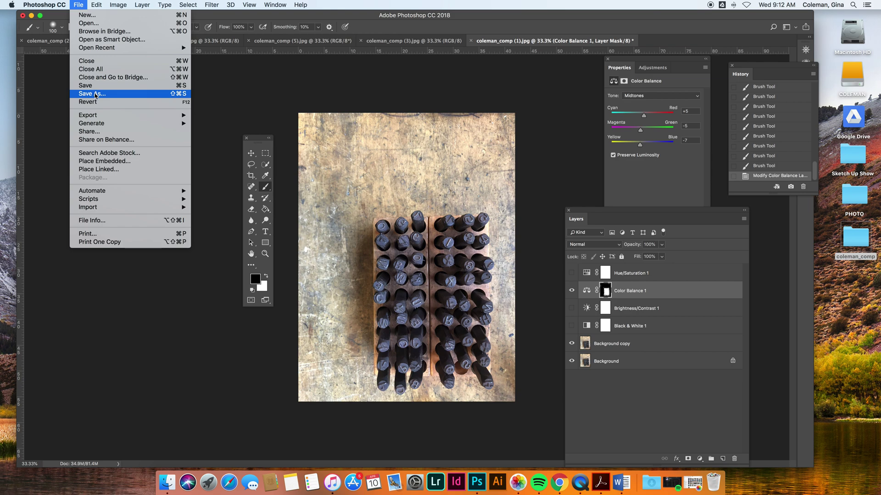
{"action": "left_click", "coordinate": [94, 94]}
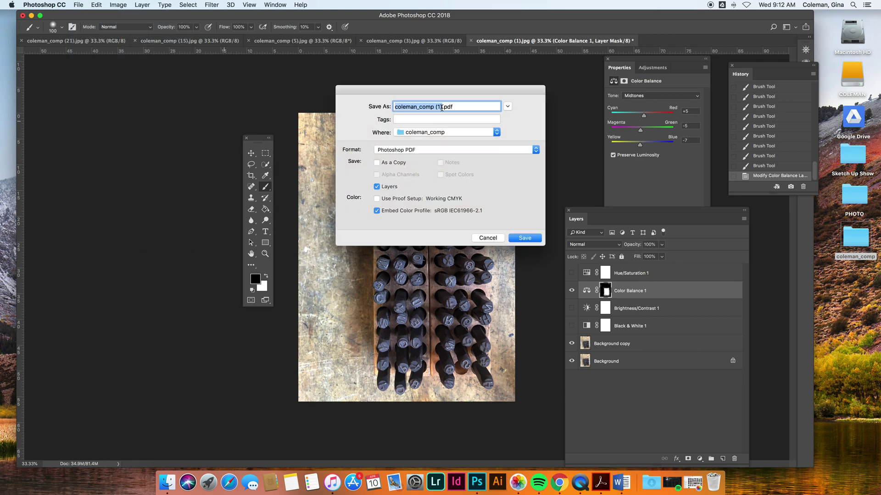
{"action": "left_click", "coordinate": [441, 107]}
{"action": "type", "text": "edit"}
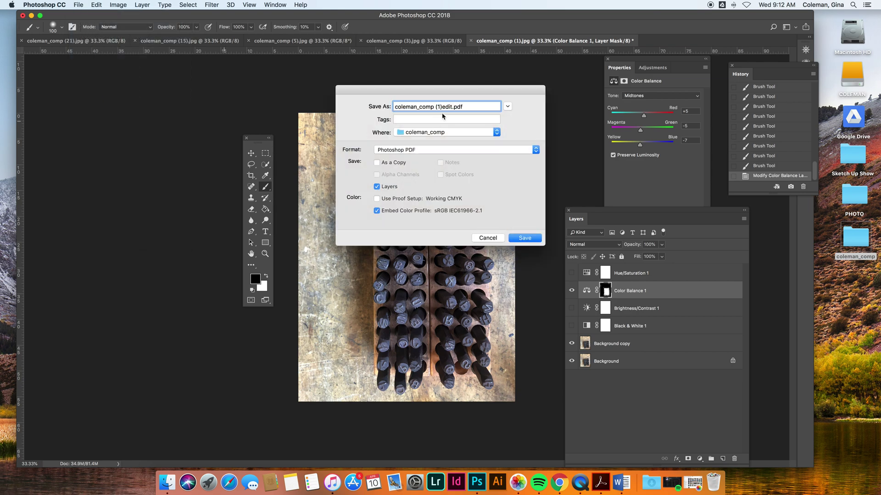
{"action": "left_click", "coordinate": [405, 150]}
{"action": "left_click", "coordinate": [391, 62]}
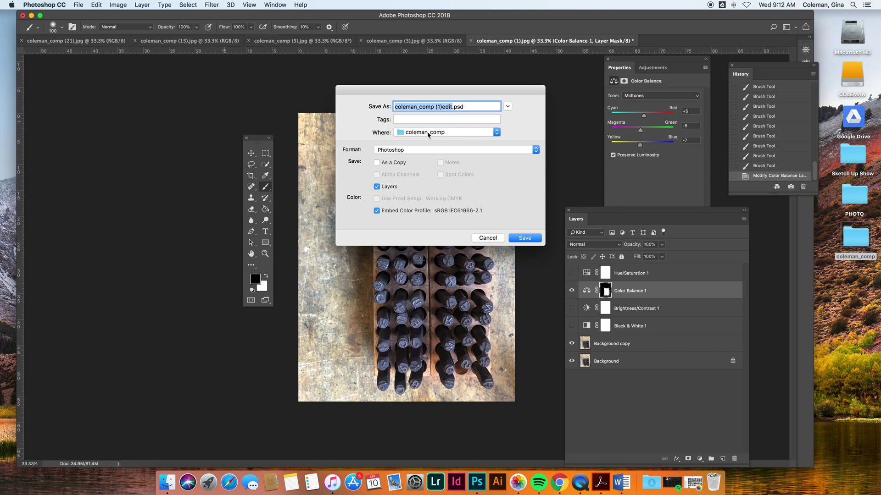
{"action": "left_click", "coordinate": [525, 238]}
{"action": "left_click", "coordinate": [539, 202]}
Save a JPEG copy of the edited photo in the same folder and accept the JPEG options.
{"action": "left_click", "coordinate": [79, 5]}
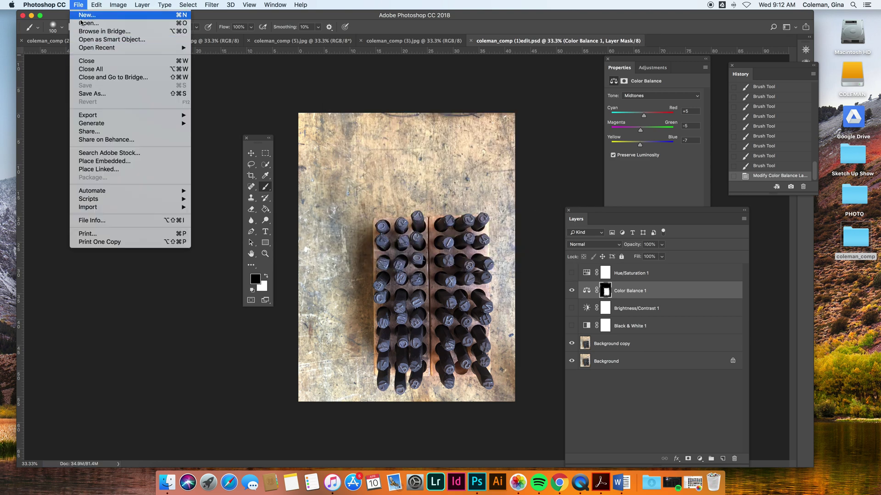
{"action": "left_click", "coordinate": [108, 95]}
{"action": "left_click", "coordinate": [433, 151]}
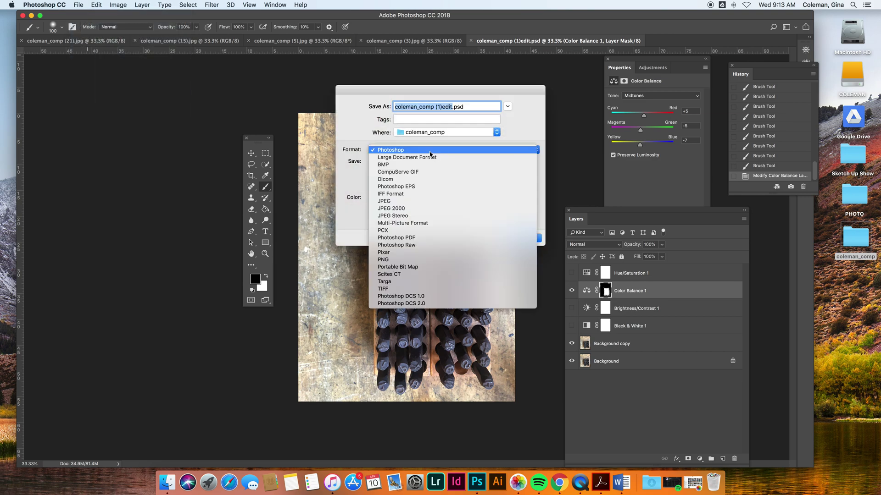
{"action": "left_click", "coordinate": [426, 200]}
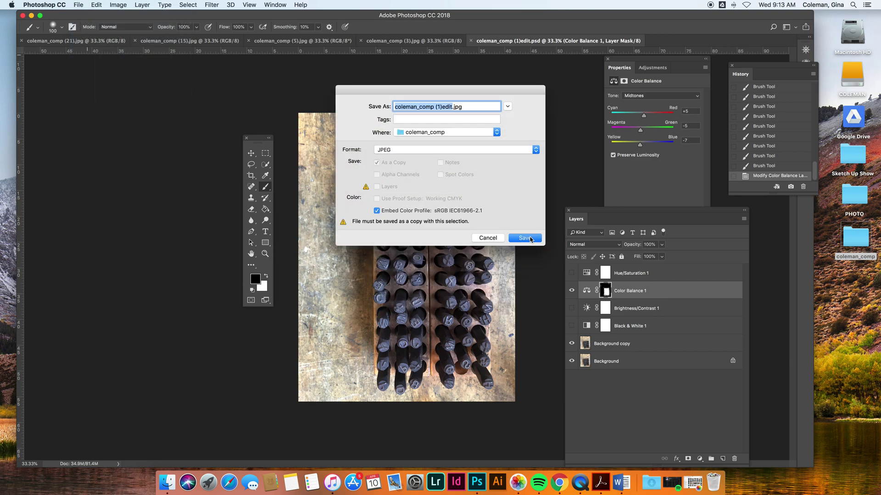
{"action": "left_click", "coordinate": [530, 239]}
{"action": "left_click", "coordinate": [493, 132]}
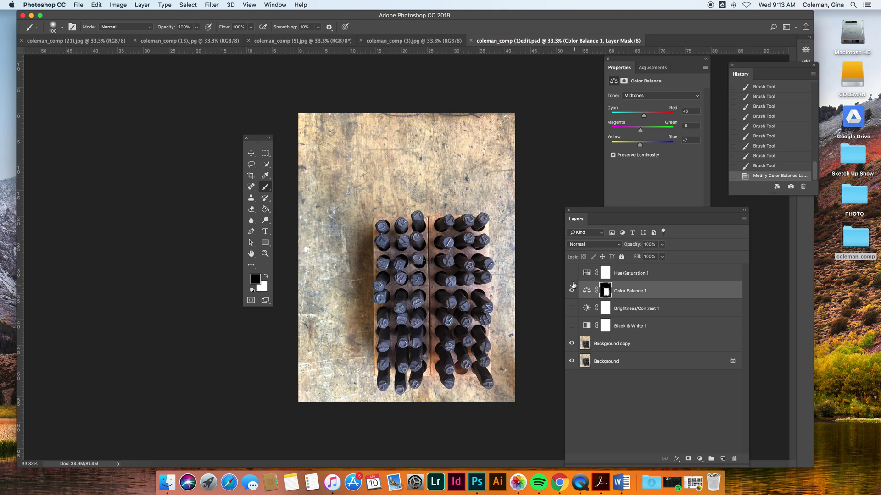
Delete the Hue/Saturation 1, Color Balance 1 and Brightness/Contrast 1 layers together.
{"action": "left_click", "coordinate": [622, 276]}
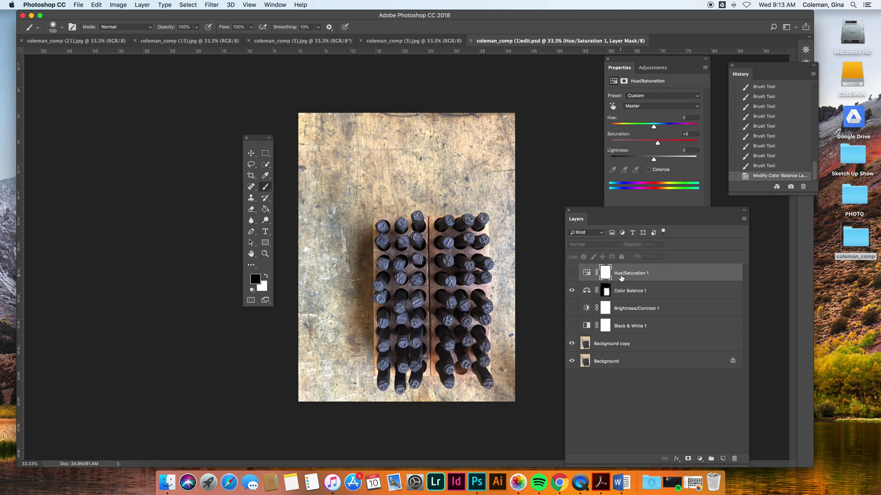
{"action": "left_click", "coordinate": [636, 310], "text": "shift"}
{"action": "left_click_drag", "start_coordinate": [637, 310], "coordinate": [734, 458]}
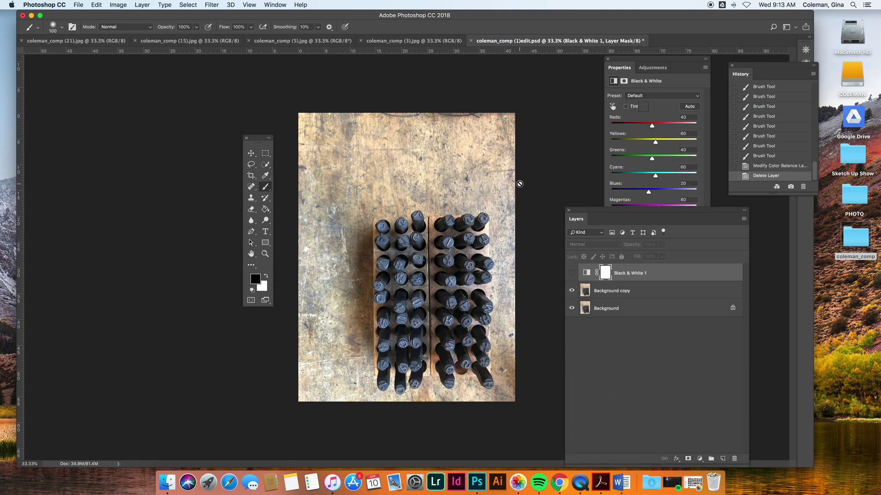
Show the Black & White 1 layer and add a Curves adjustment layer above it.
{"action": "left_click", "coordinate": [571, 273]}
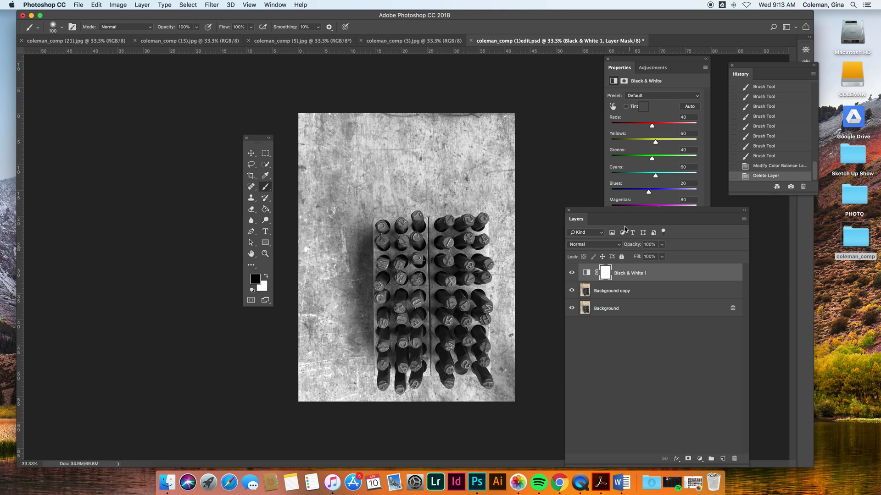
{"action": "left_click_drag", "start_coordinate": [650, 211], "coordinate": [625, 172]}
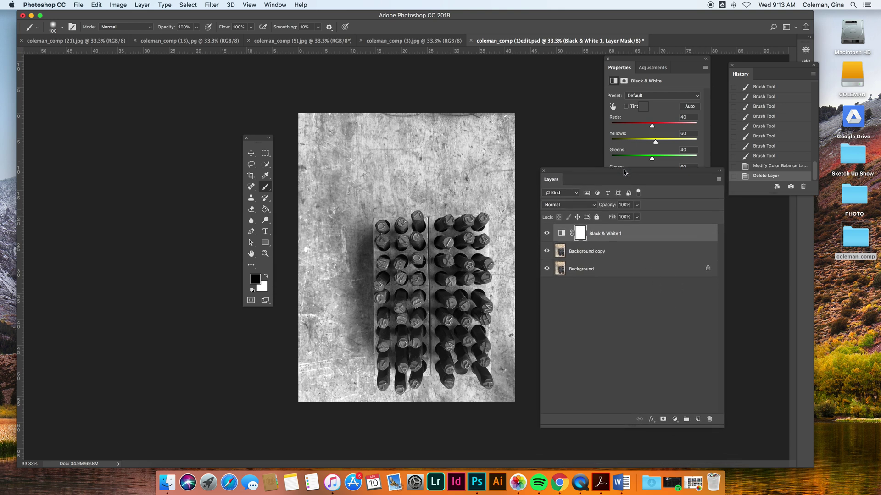
{"action": "left_click", "coordinate": [675, 419]}
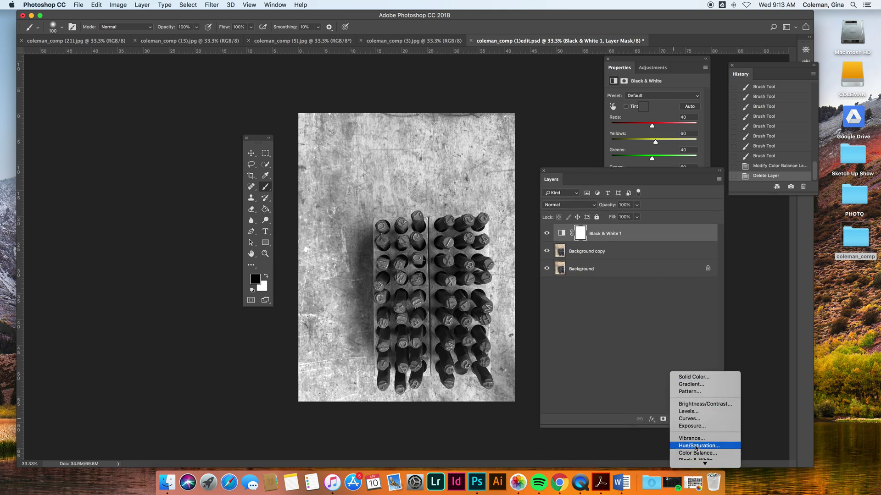
{"action": "left_click", "coordinate": [692, 419]}
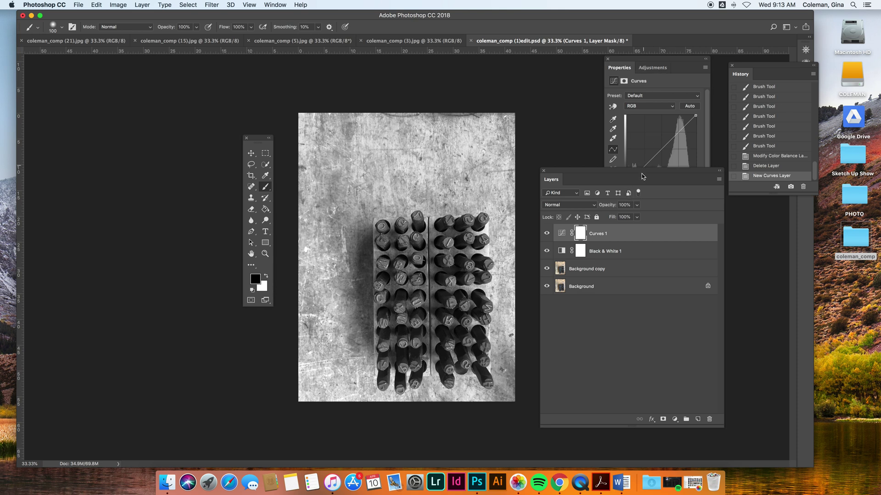
Shape Curves 1 into an S-curve with a highlight point at input 194, output 218, and toggle the layer to compare.
{"action": "left_click_drag", "start_coordinate": [643, 173], "coordinate": [655, 248]}
{"action": "left_click_drag", "start_coordinate": [679, 132], "coordinate": [643, 171]}
{"action": "left_click_drag", "start_coordinate": [679, 127], "coordinate": [678, 125]}
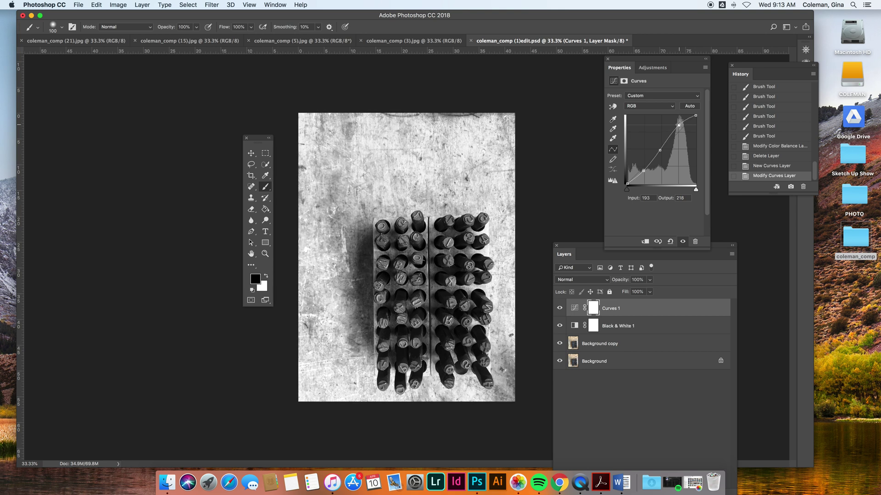
{"action": "left_click", "coordinate": [560, 311]}
{"action": "left_click", "coordinate": [560, 310]}
{"action": "left_click", "coordinate": [560, 311]}
{"action": "left_click", "coordinate": [560, 311]}
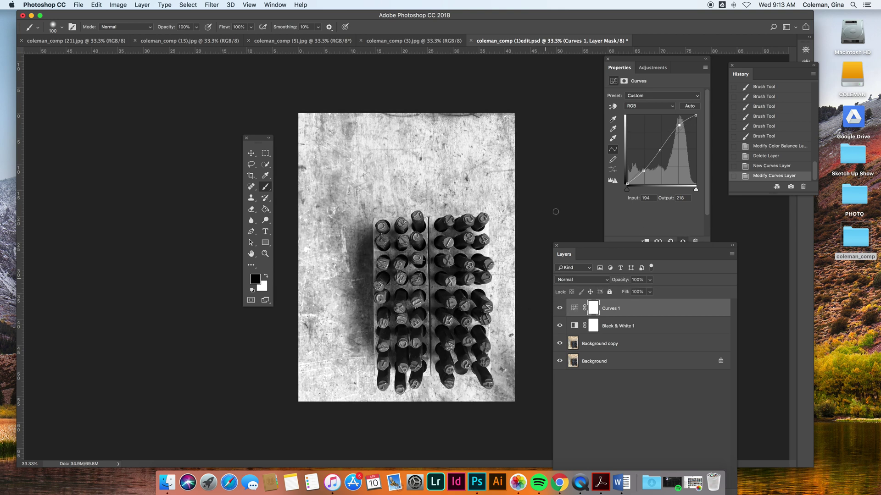
Enlarge the brush to 700 and paint black on the Black & White 1 mask over the tabletop around the sticks.
{"action": "left_click_drag", "start_coordinate": [596, 250], "coordinate": [588, 230]}
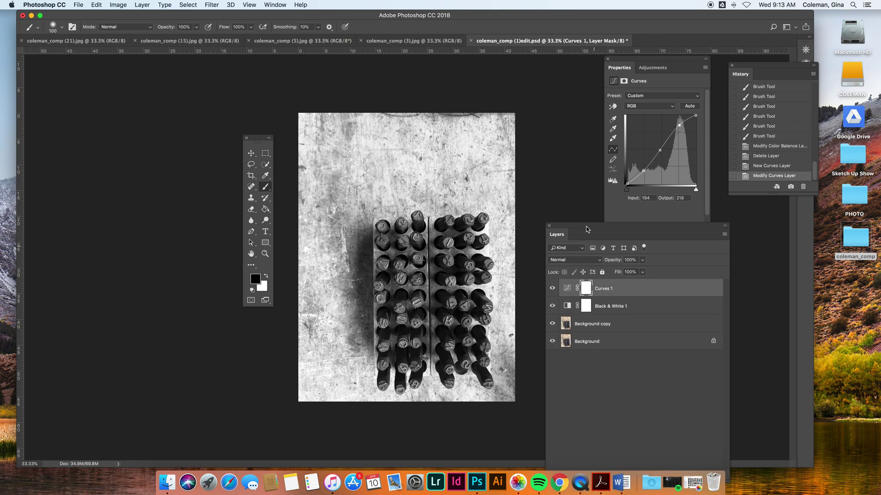
{"action": "left_click", "coordinate": [613, 308]}
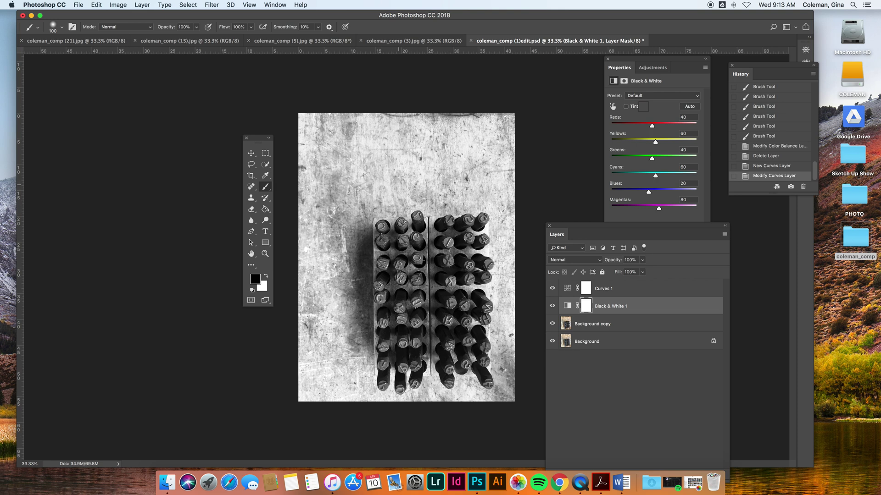
{"action": "mouse_move", "coordinate": [410, 150]}
{"action": "left_mouse_down"}
{"action": "mouse_move", "coordinate": [298, 127]}
{"action": "mouse_move", "coordinate": [397, 134]}
{"action": "mouse_move", "coordinate": [400, 144]}
{"action": "mouse_move", "coordinate": [460, 153]}
{"action": "mouse_move", "coordinate": [478, 168]}
{"action": "mouse_move", "coordinate": [389, 167]}
{"action": "mouse_move", "coordinate": [321, 183]}
{"action": "mouse_move", "coordinate": [302, 204]}
{"action": "mouse_move", "coordinate": [337, 267]}
{"action": "mouse_move", "coordinate": [342, 189]}
{"action": "mouse_move", "coordinate": [330, 259]}
{"action": "mouse_move", "coordinate": [334, 341]}
{"action": "mouse_move", "coordinate": [309, 276]}
{"action": "mouse_move", "coordinate": [301, 376]}
{"action": "mouse_move", "coordinate": [332, 360]}
{"action": "mouse_move", "coordinate": [336, 388]}
{"action": "left_mouse_up"}
{"action": "key", "text": "bracketright"}
{"action": "key", "text": "bracketright"}
{"action": "key", "text": "bracketright"}
{"action": "key", "text": "bracketright"}
{"action": "key", "text": "bracketright"}
{"action": "key", "text": "bracketright"}
{"action": "key", "text": "bracketright"}
{"action": "key", "text": "bracketright"}
{"action": "key", "text": "bracketright"}
{"action": "key", "text": "bracketright"}
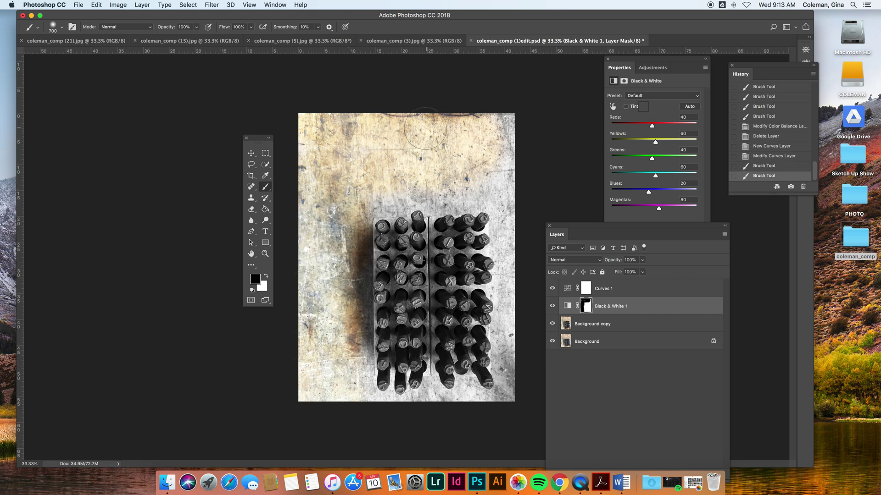
{"action": "mouse_move", "coordinate": [420, 178]}
{"action": "left_mouse_down"}
{"action": "mouse_move", "coordinate": [468, 181]}
{"action": "mouse_move", "coordinate": [505, 156]}
{"action": "mouse_move", "coordinate": [521, 195]}
{"action": "mouse_move", "coordinate": [515, 404]}
{"action": "left_mouse_up"}
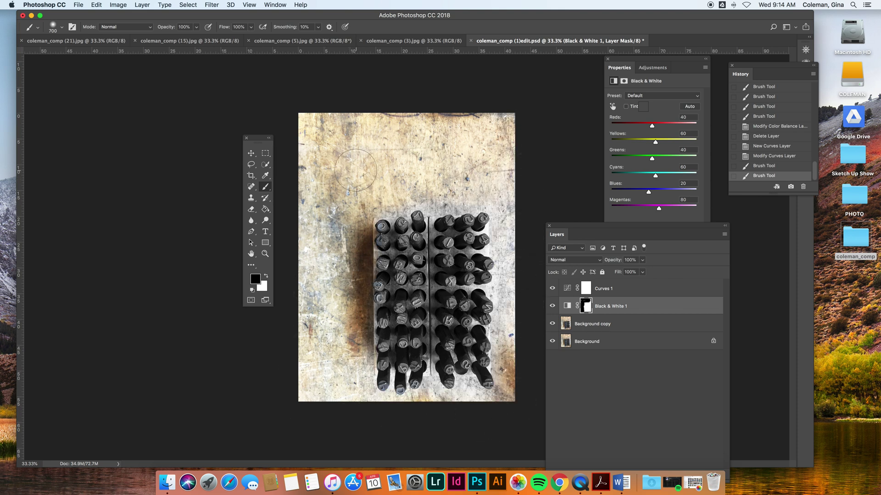
{"action": "mouse_move", "coordinate": [519, 256]}
{"action": "left_mouse_down"}
{"action": "mouse_move", "coordinate": [506, 301]}
{"action": "mouse_move", "coordinate": [505, 194]}
{"action": "left_mouse_up"}
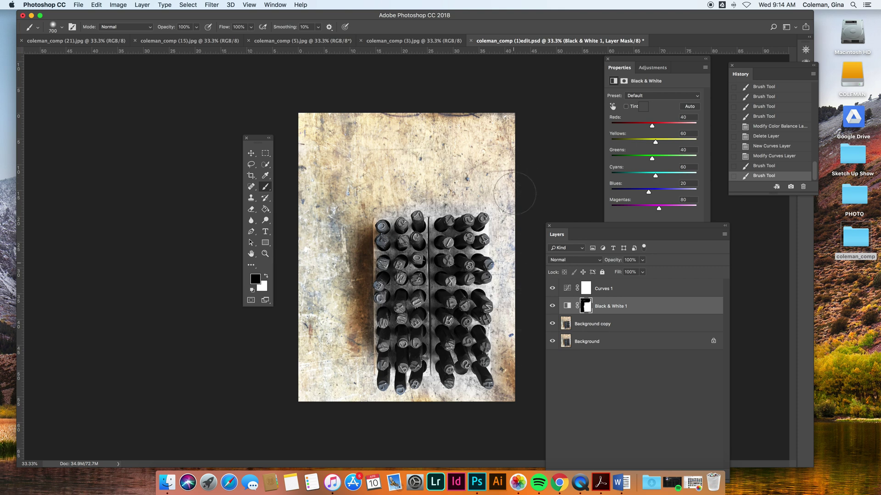